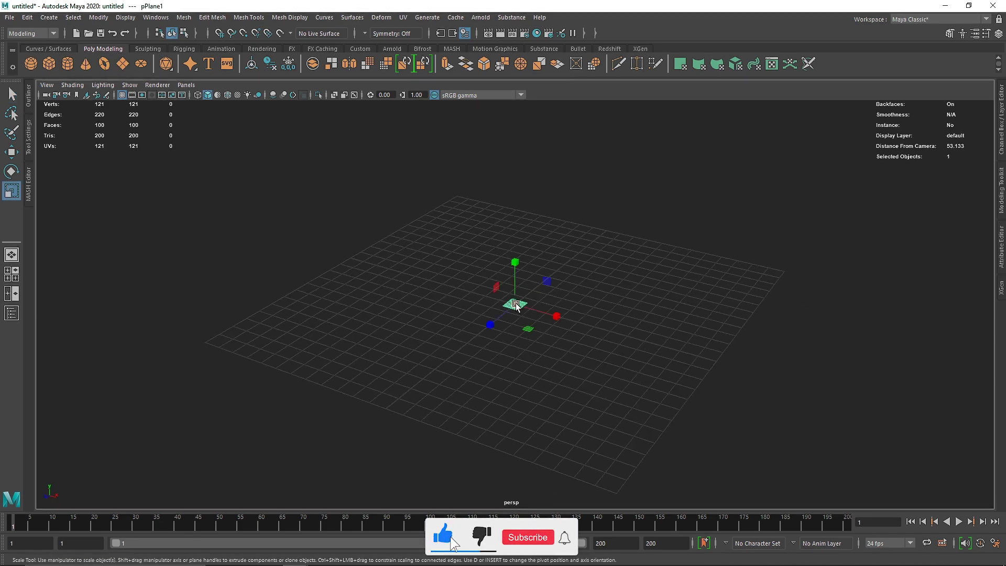
- Raise the plane about 1.19 units above the grid and set its width and height subdivisions to 100
key("w")
left_click_drag(517, 264, 514, 240)
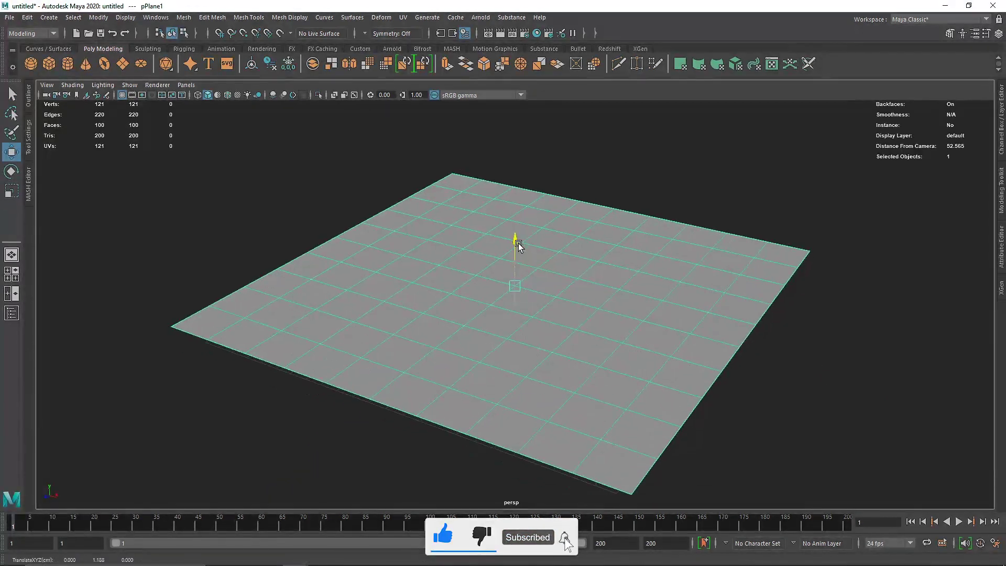
left_click(1004, 236)
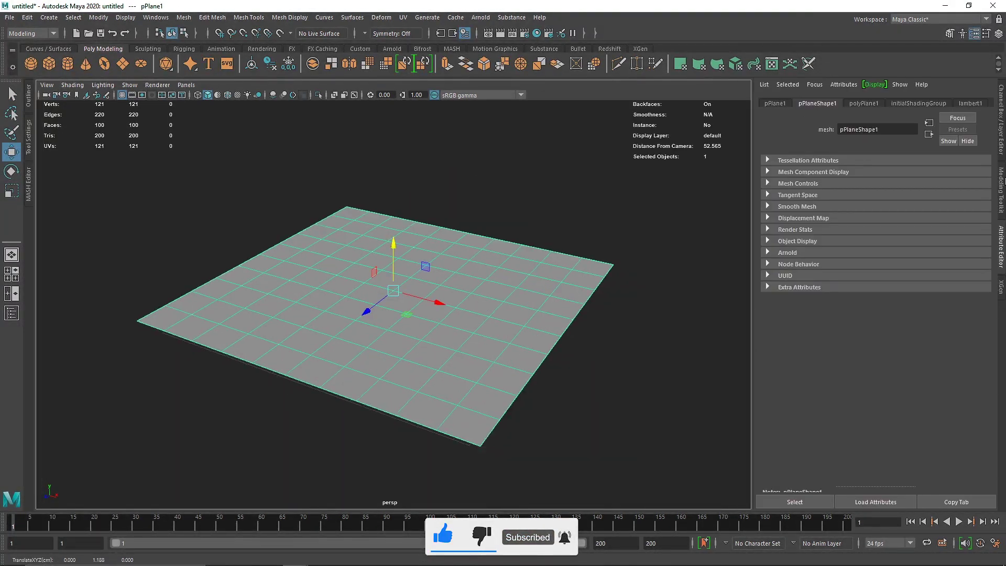
left_click(1002, 136)
left_click(904, 224)
left_click(963, 248)
type("100")
key("Return")
left_click(984, 264)
left_click(979, 256)
type("100")
- Inspect the subdivided plane's mesh density and examine its Arnold shape attributes
left_click(722, 285)
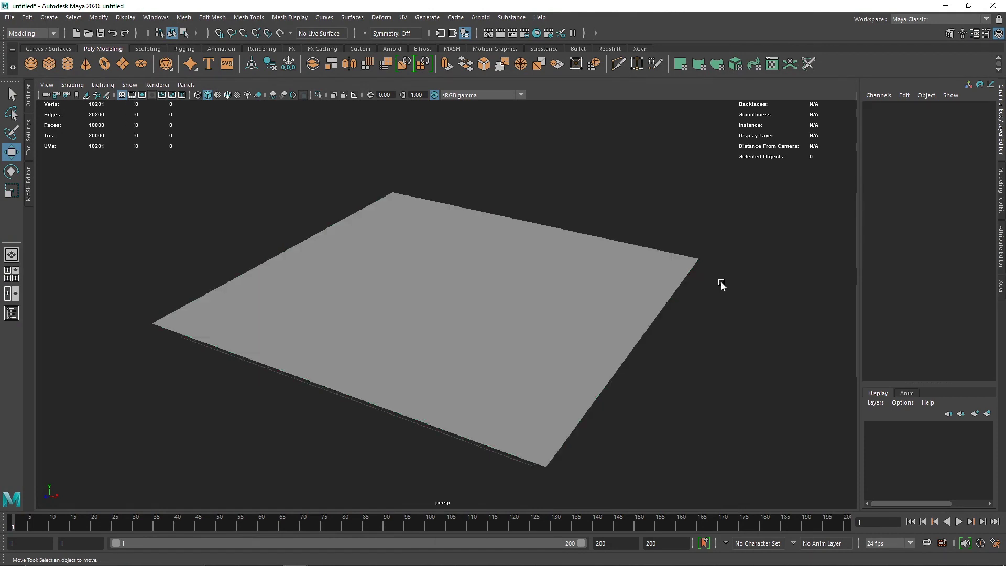
left_click(575, 286)
left_click(880, 223)
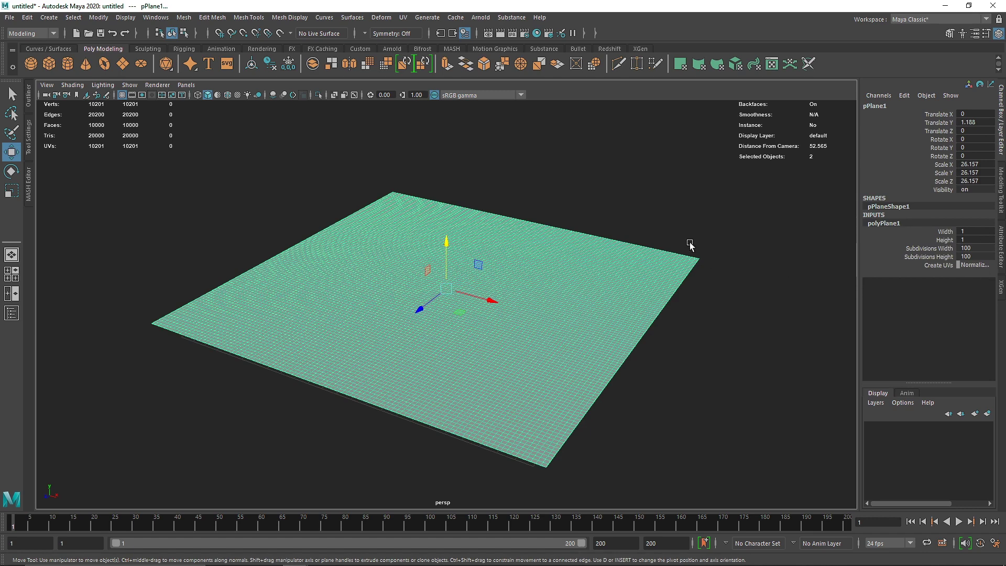
left_click(673, 231)
left_click_drag(570, 267, 536, 274, "alt")
left_click(536, 274)
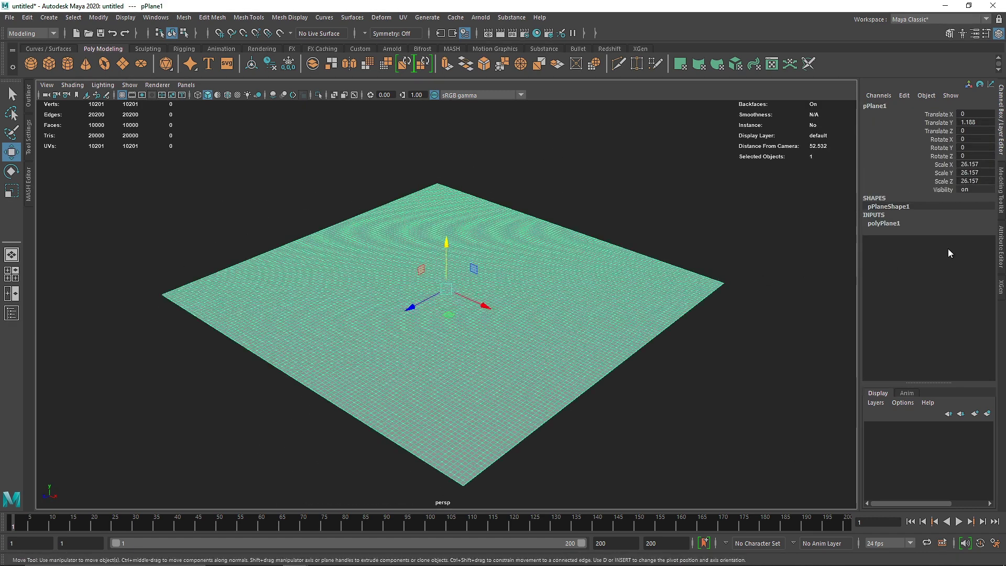
left_click(1001, 245)
left_click(807, 253)
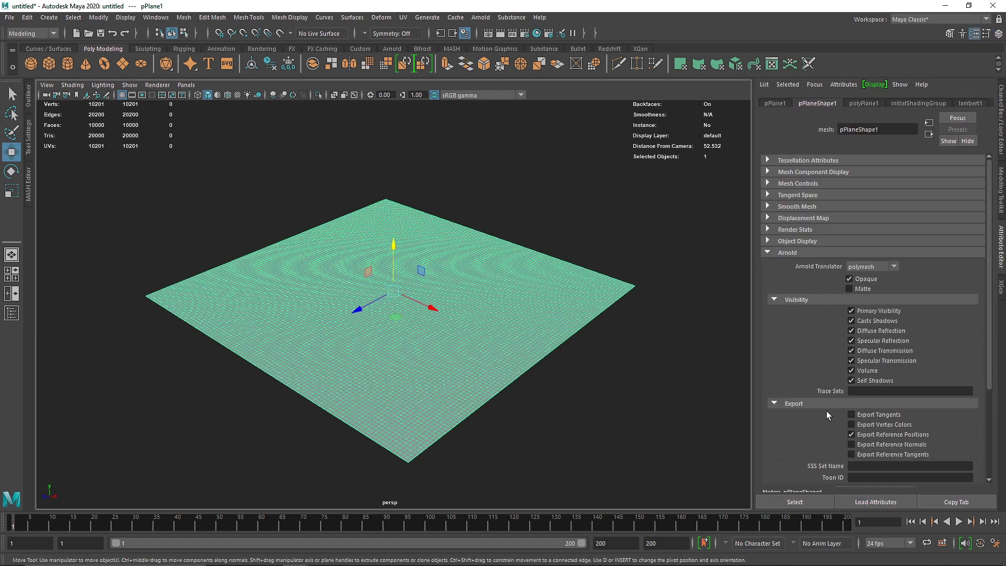
scroll(833, 430, "down", 5)
- Assign a new aiStandardSurface material to the plane
left_click(999, 260)
left_click(695, 217)
left_click(547, 255)
right_click_drag(546, 255, 544, 481)
left_click(439, 233)
left_click(505, 351)
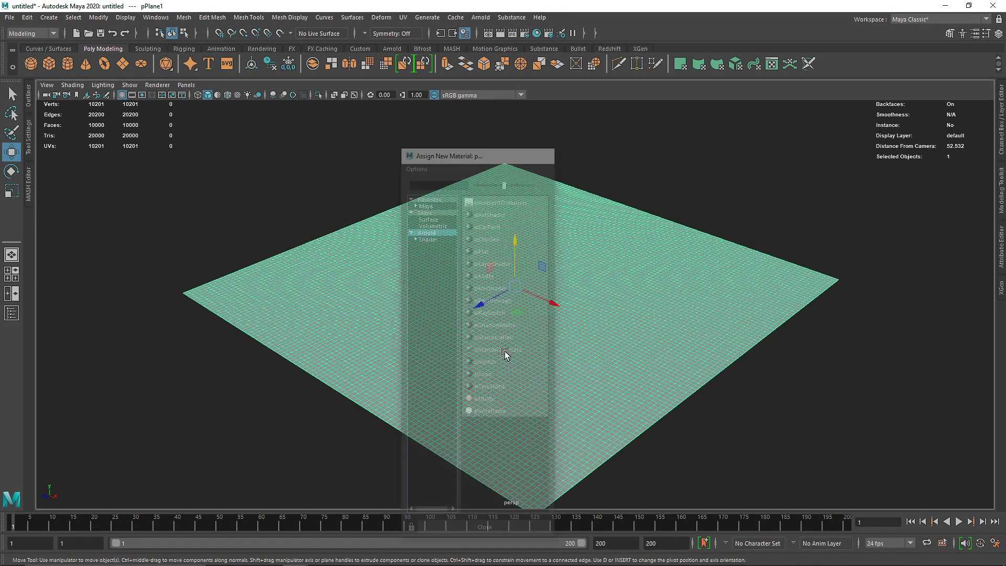
- Rename the plane's new material as Noisy
left_click(921, 104)
left_click_drag(900, 129, 759, 123)
type("Noisy")
key("Return")
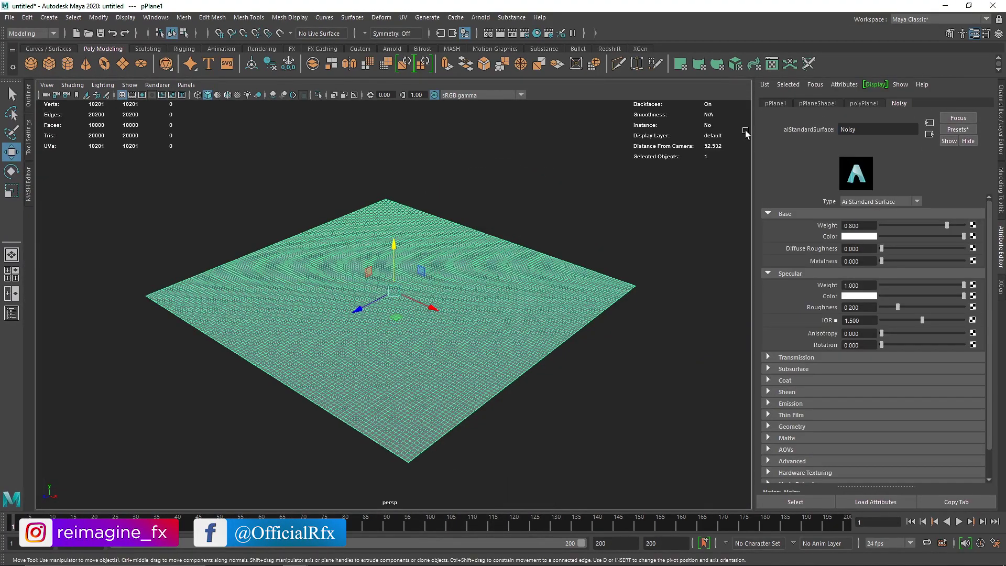
- Graph the Noisy material in the Hypershade and place its shading group node lower, beside the material's bottom attributes
left_click(536, 34)
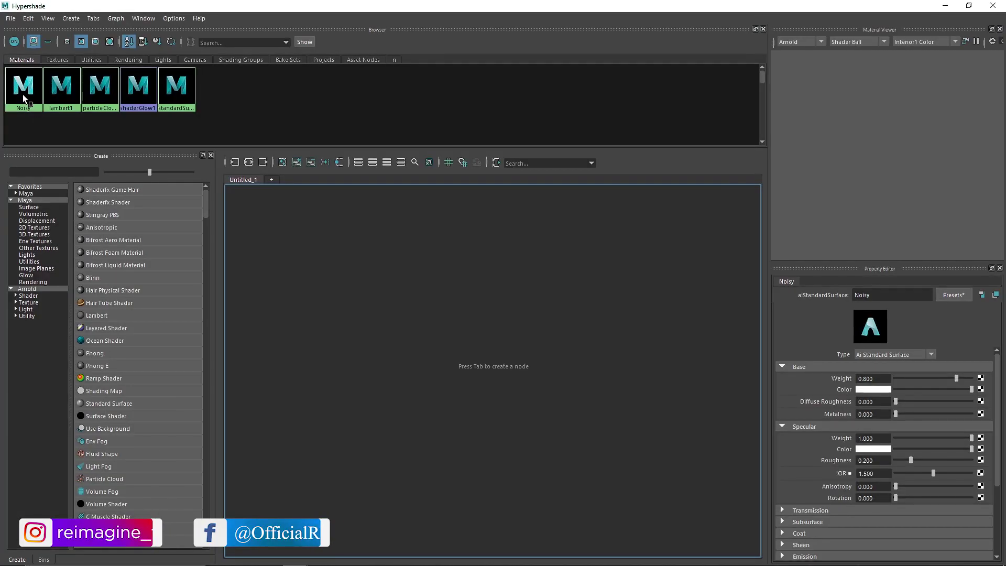
right_click_drag(94, 95, 82, 122)
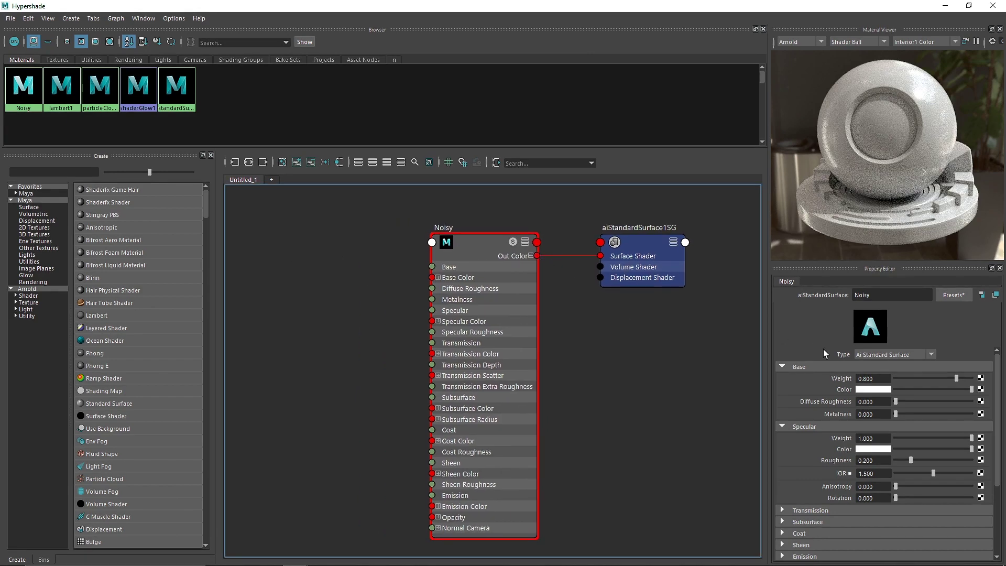
left_click_drag(636, 243, 679, 488)
middle_click_drag(637, 386, 641, 300, "alt")
- Create an aiNoise node and place it beneath the Noisy material in the graph
left_click(40, 172)
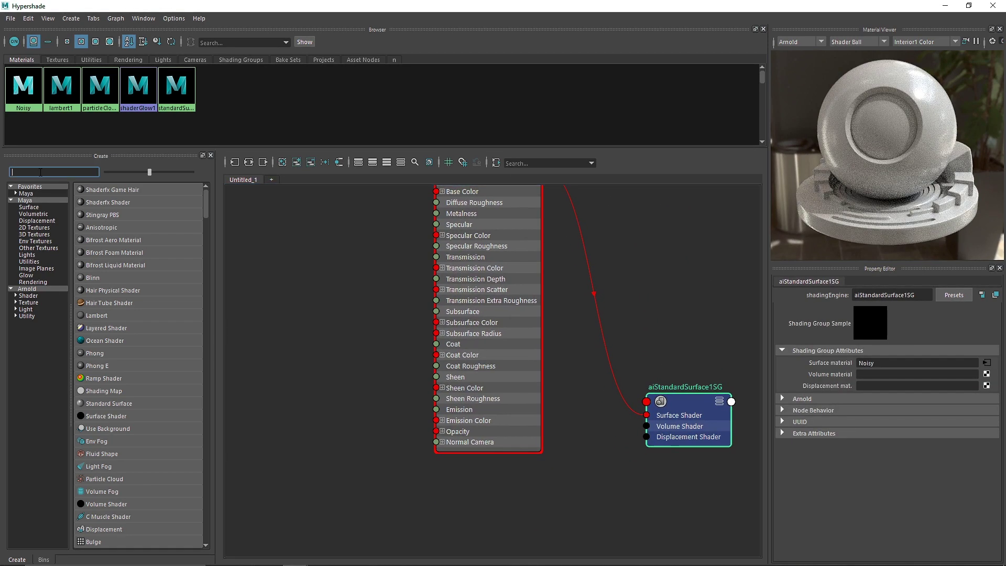
type("noi")
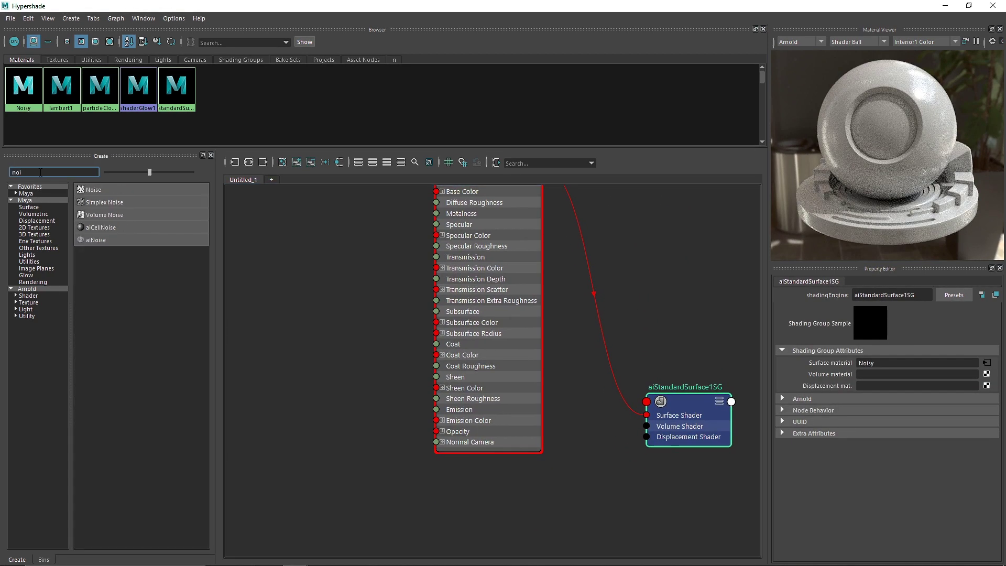
left_click(97, 240)
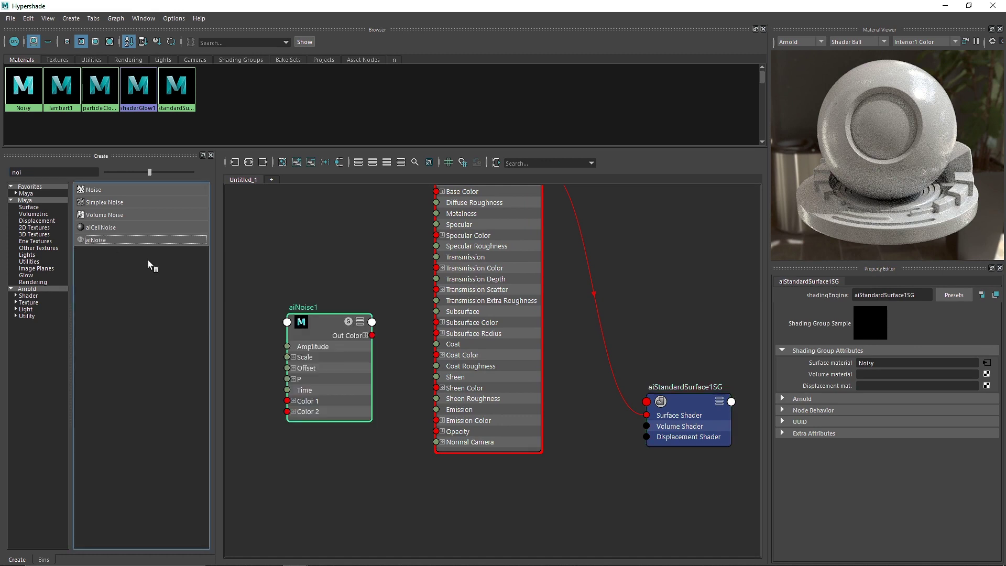
middle_click_drag(346, 288, 318, 217, "alt")
left_click_drag(286, 257, 505, 461)
middle_click_drag(645, 460, 638, 438, "alt")
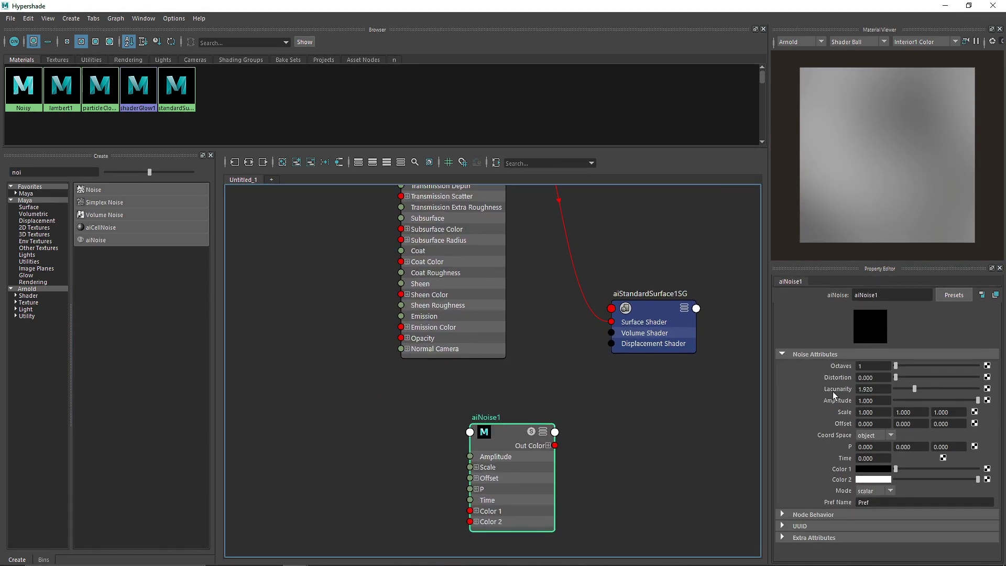
left_click_drag(501, 450, 448, 430)
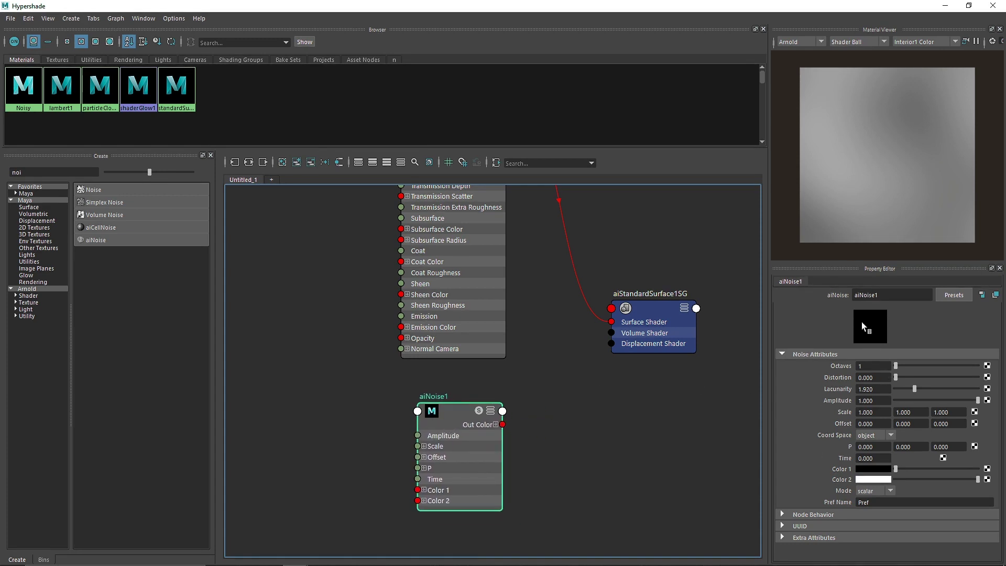
- Set the aiNoise node's amplitude to 5 and its octaves to 3
left_click(875, 367)
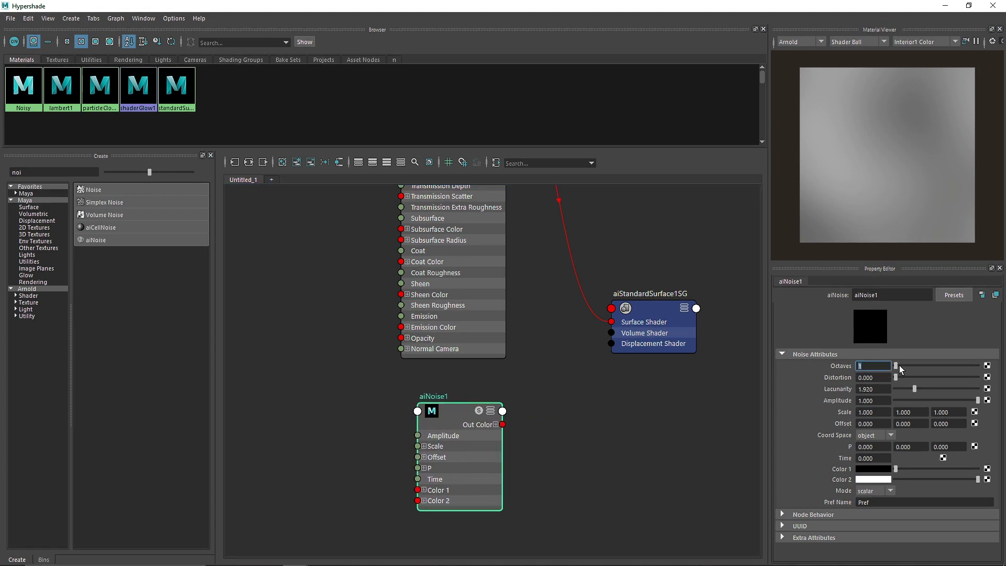
left_click_drag(898, 376, 971, 367)
left_click(880, 400)
type("5")
key("Return")
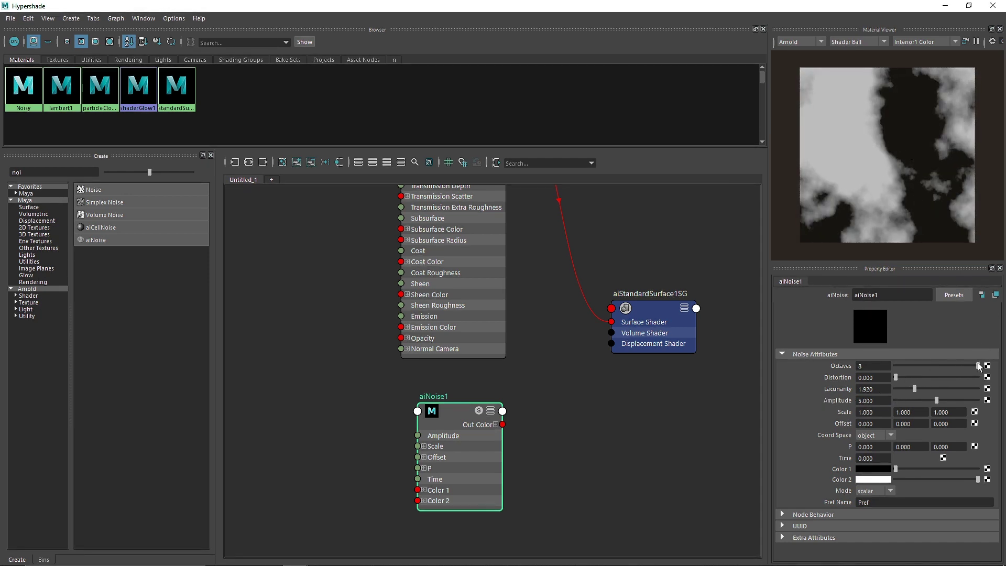
left_click_drag(978, 366, 928, 365)
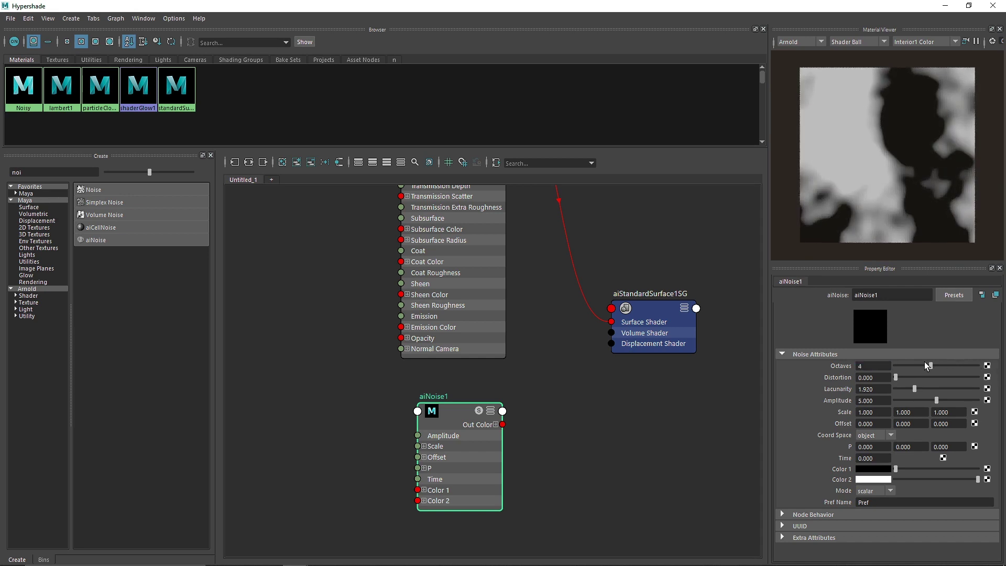
mouse_move(916, 363)
left_mouse_down()
mouse_move(894, 363)
mouse_move(941, 365)
mouse_move(898, 387)
mouse_move(916, 386)
mouse_move(930, 364)
mouse_move(916, 365)
left_mouse_up()
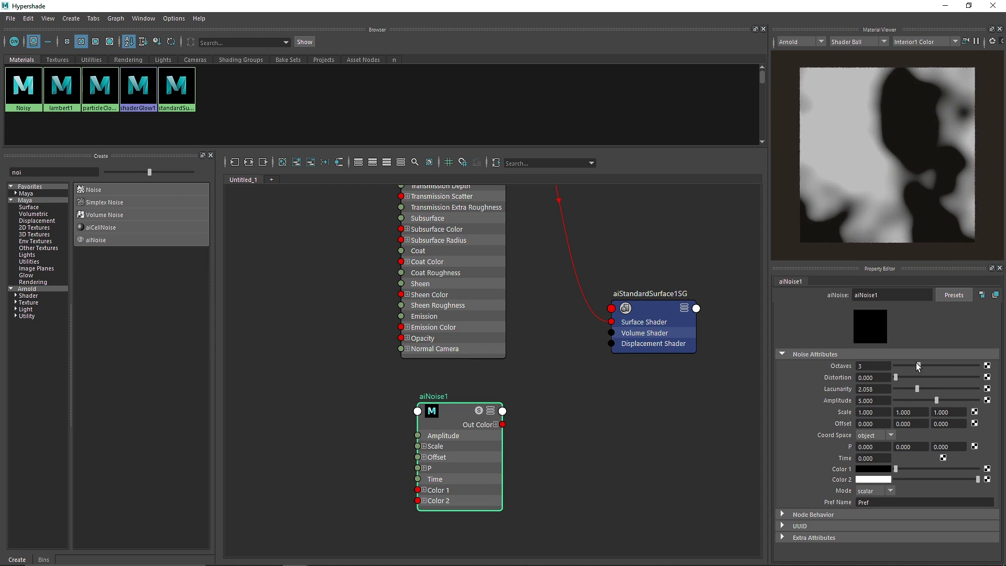
- Set the aiNoise node's distortion to 0.5
left_click(882, 368)
left_click(877, 378)
type(".5")
key("Return")
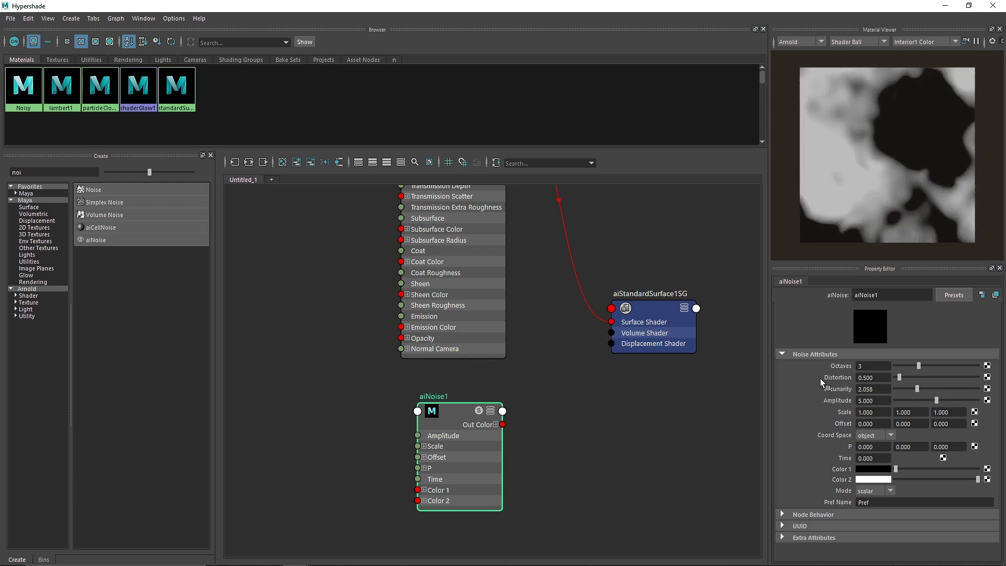
- Set the aiNoise node's lacunarity to 1 and its amplitude to 0.4
left_click(880, 389)
type("1")
key("Return")
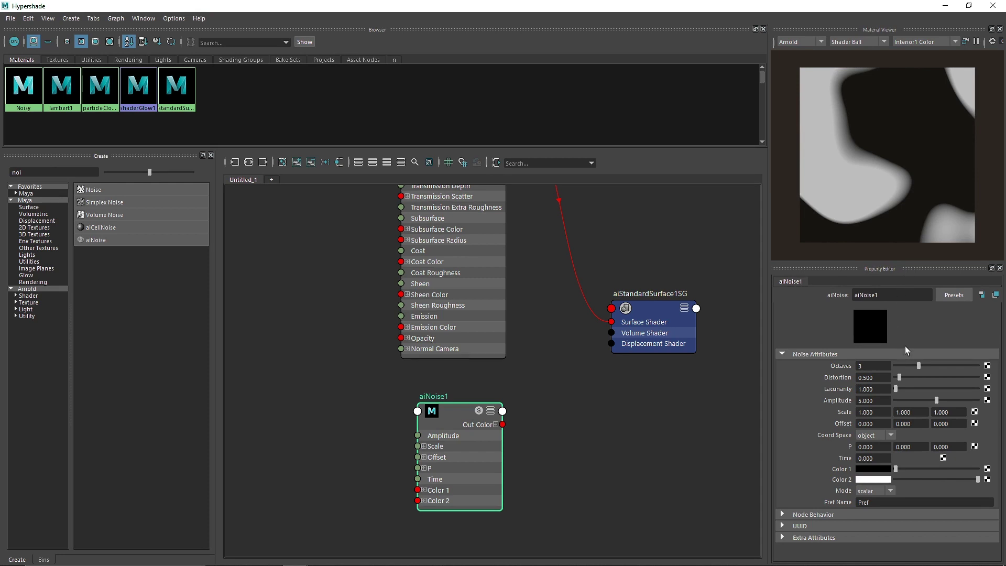
left_click_drag(896, 388, 978, 388)
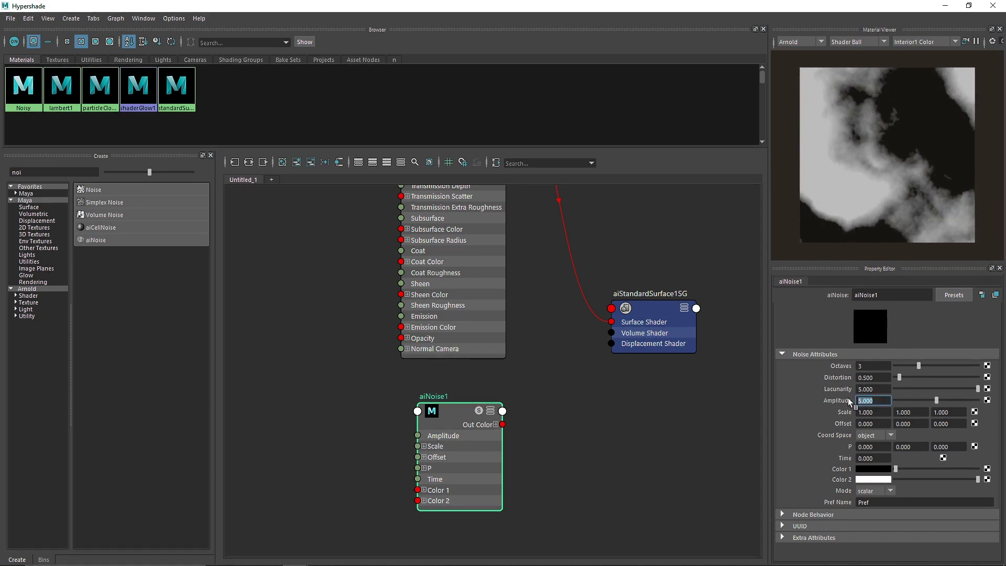
left_click(876, 378)
left_click(882, 390)
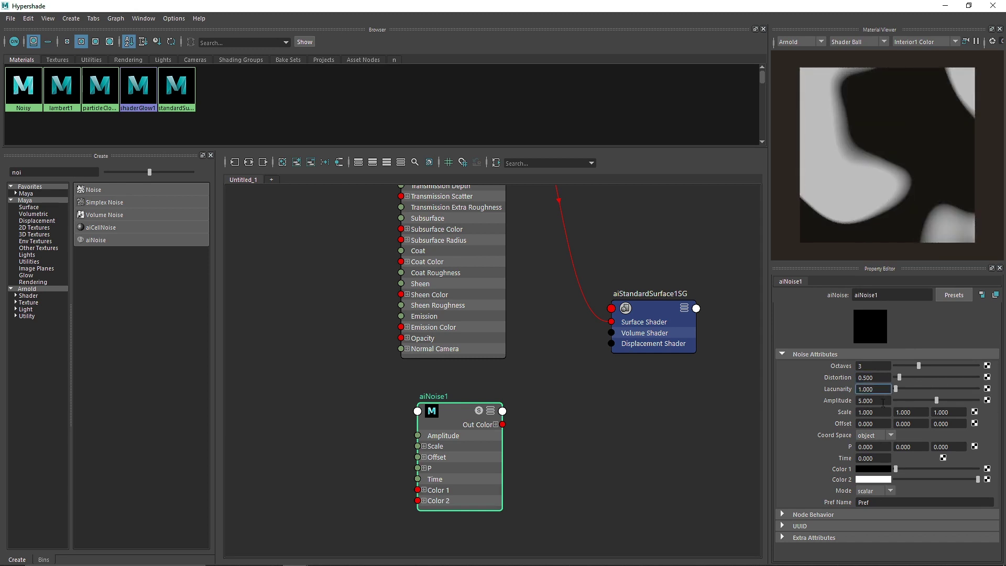
key("Tab")
type(".")
key("Return")
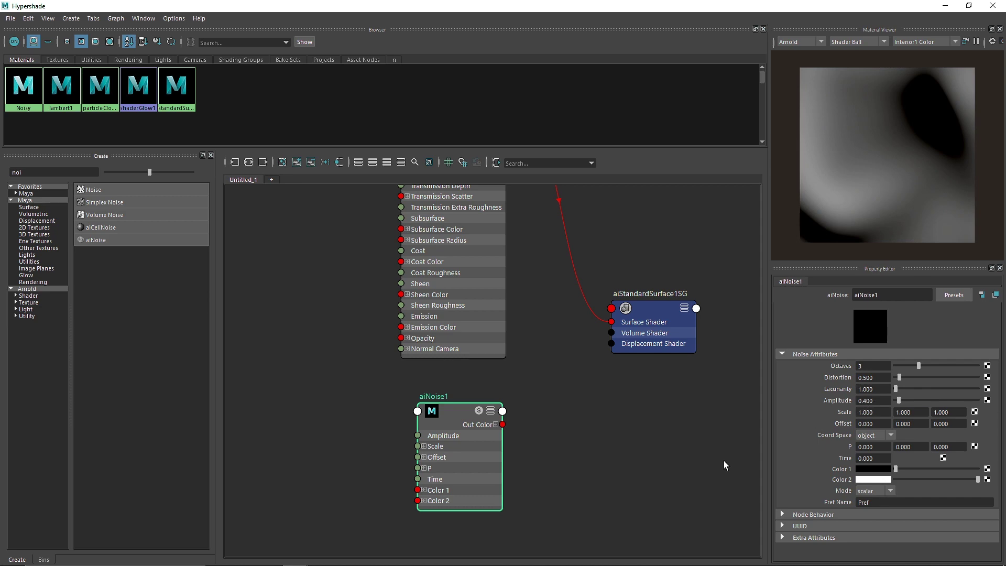
- Connect the aiNoise node's Out Color to the Displacement Shader input of the Noisy material's shading group
left_click_drag(440, 398, 415, 401)
left_click_drag(478, 428, 618, 344)
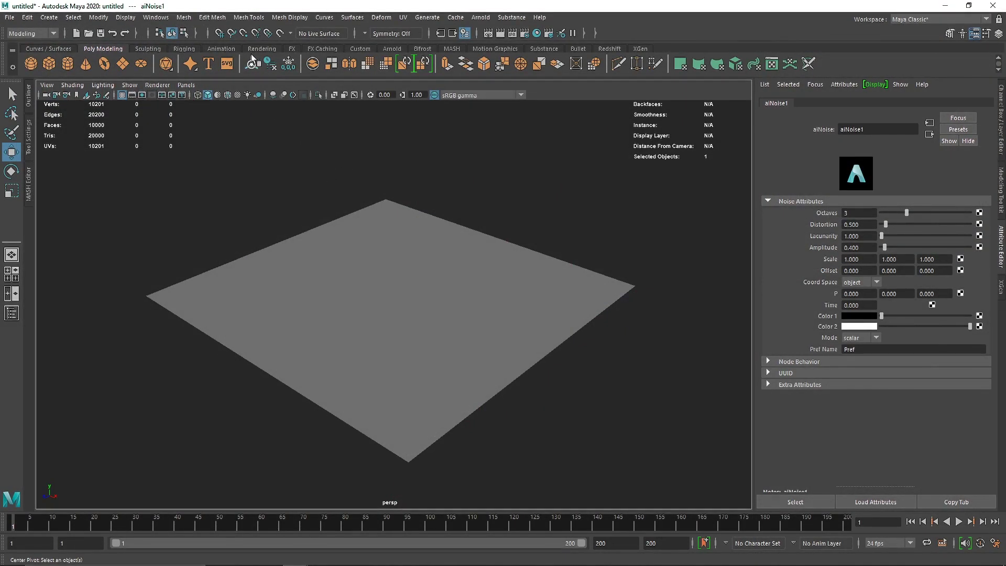
- Add an Arnold SkyDome light and render the displaced plane interactively in the Arnold RenderView
left_click(401, 50)
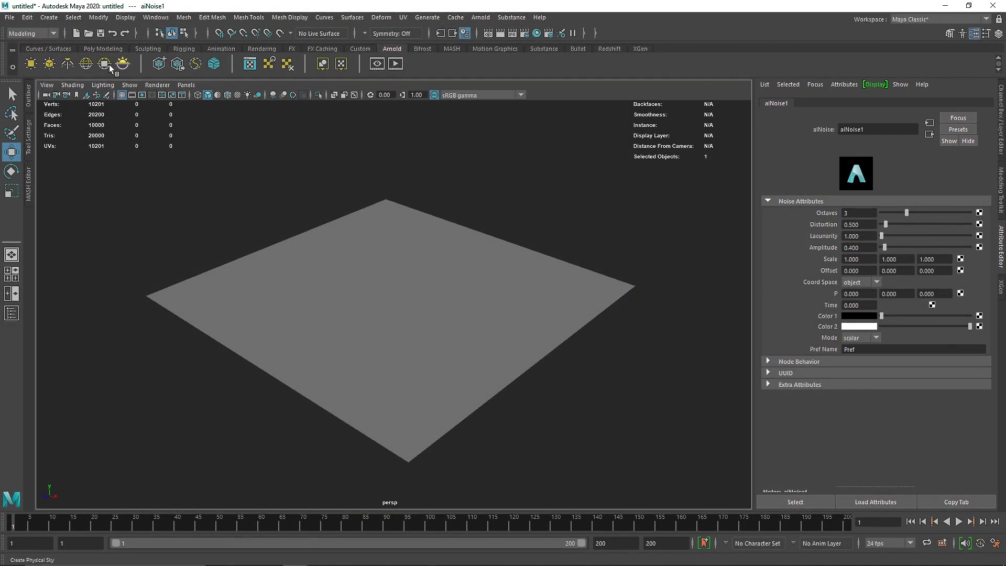
left_click(85, 64)
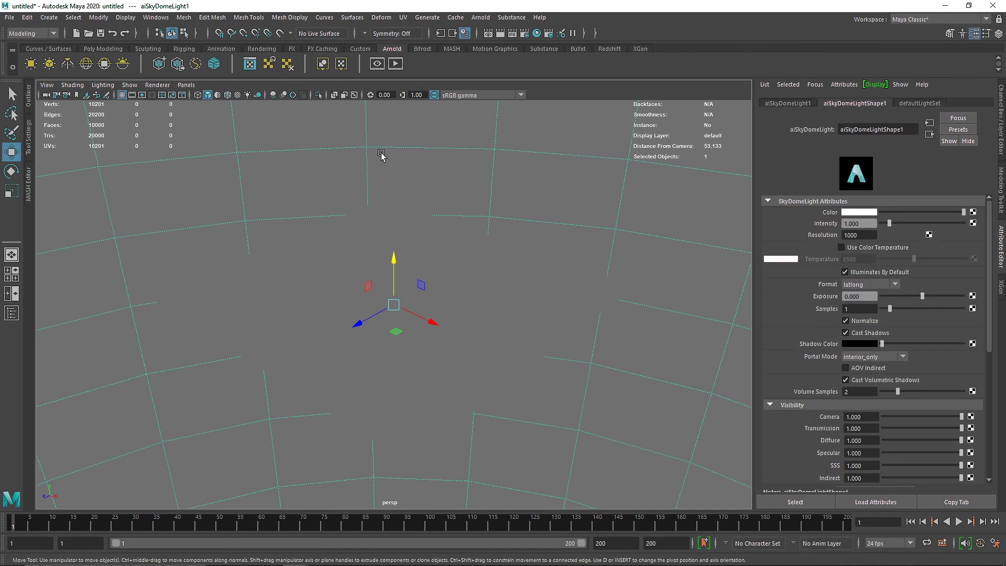
left_click(395, 63)
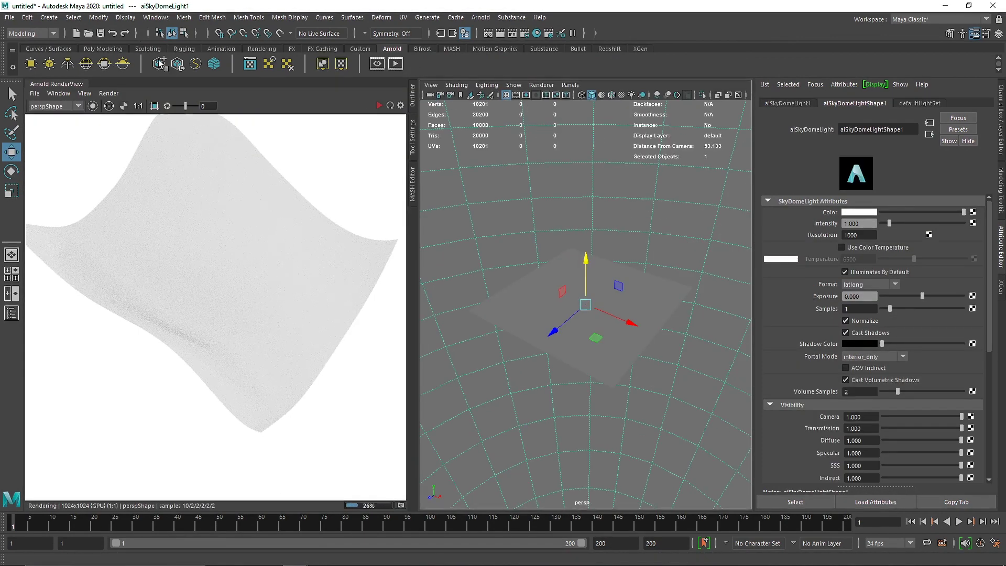
left_click_drag(532, 333, 498, 292, "alt")
left_click(379, 105)
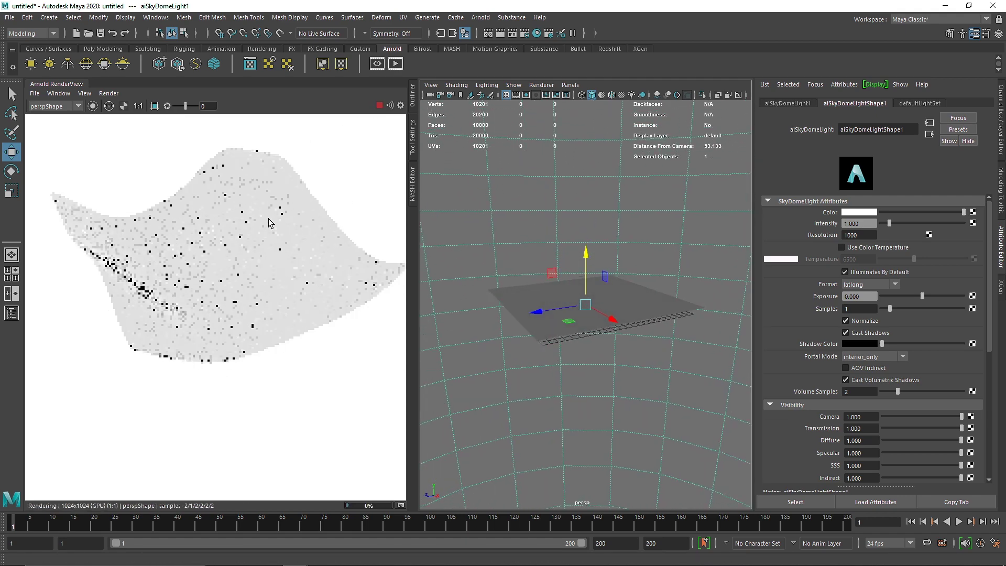
left_click_drag(541, 323, 608, 342, "alt")
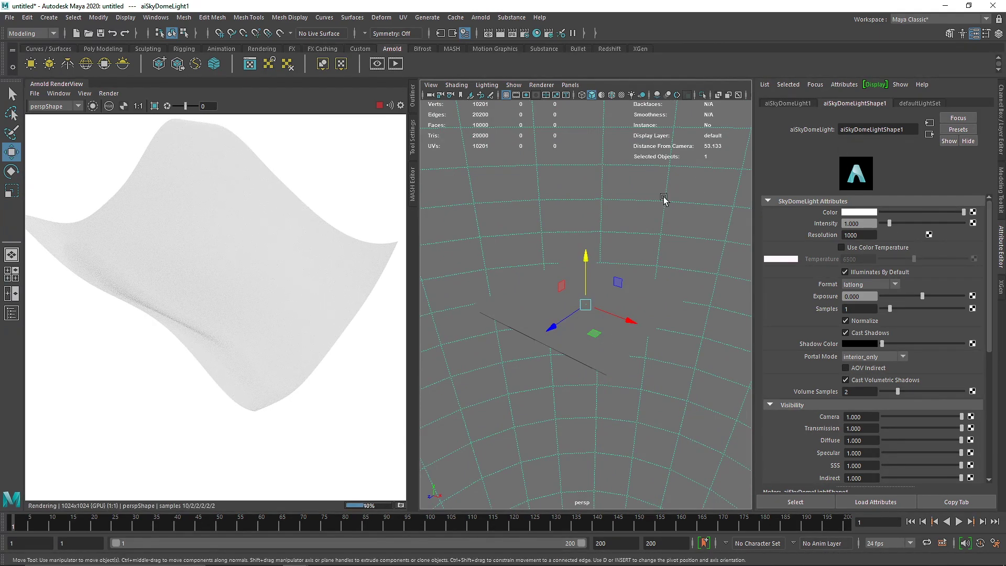
- Trace the plane's Noisy material through its shading group to the displacement noise node and examine its scale attributes
left_click(680, 281)
left_click(900, 103)
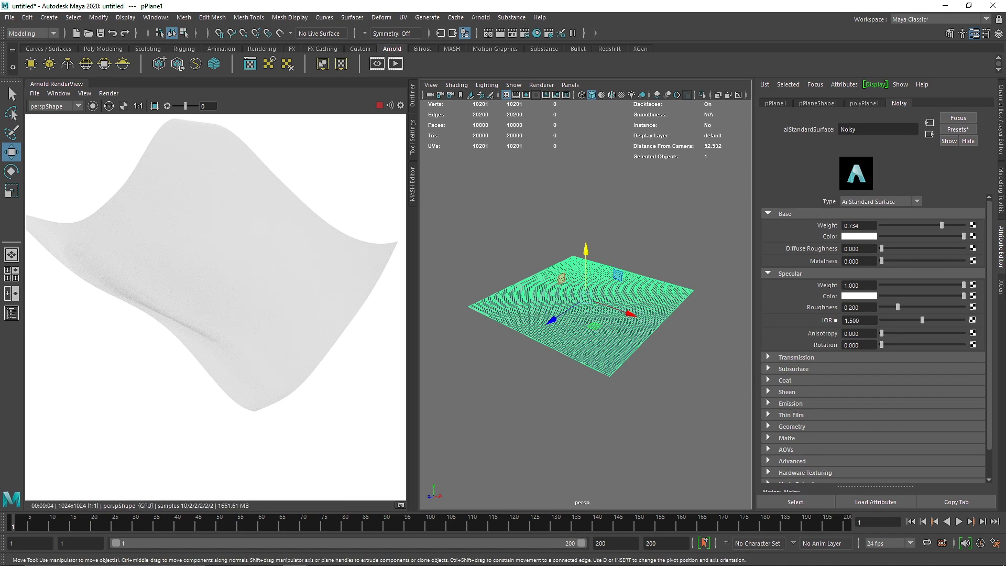
left_click(930, 135)
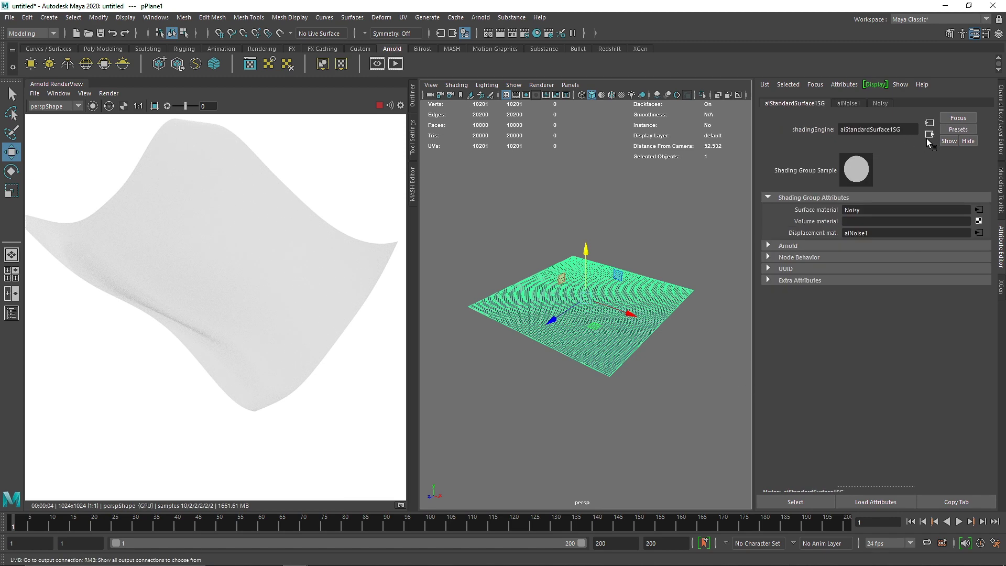
left_click(978, 233)
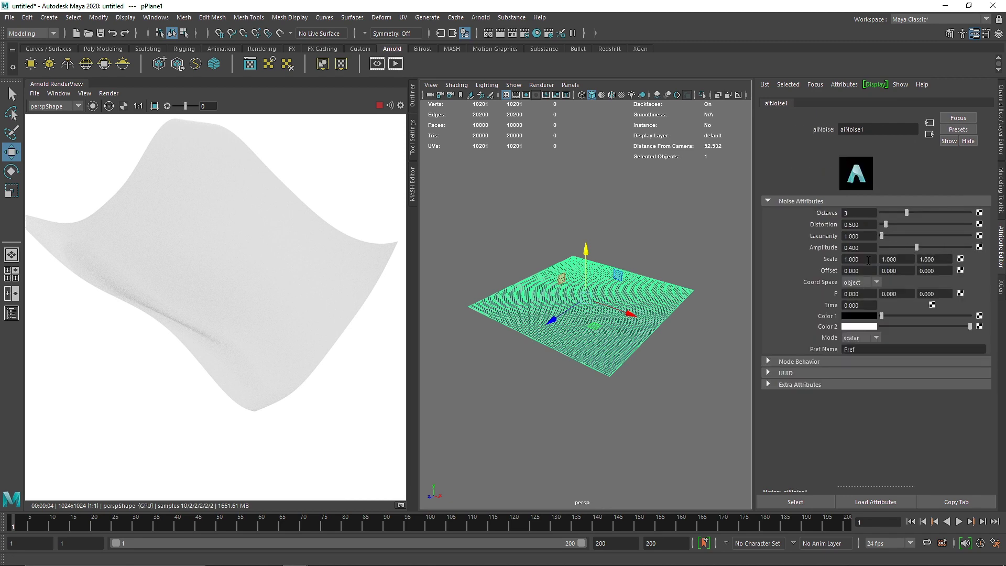
left_click_drag(868, 260, 844, 260)
left_click_drag(905, 259, 881, 259)
- Close the Arnold RenderView and disconnect the aiNoise node from the shading group's displacement input in the Hypershade
right_click(53, 84)
left_click(68, 126)
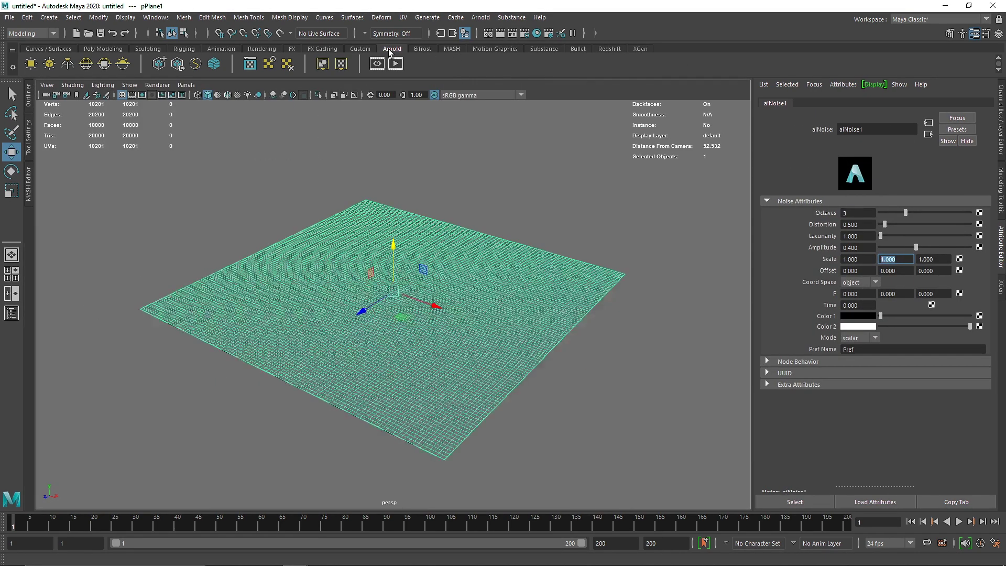
left_click(537, 33)
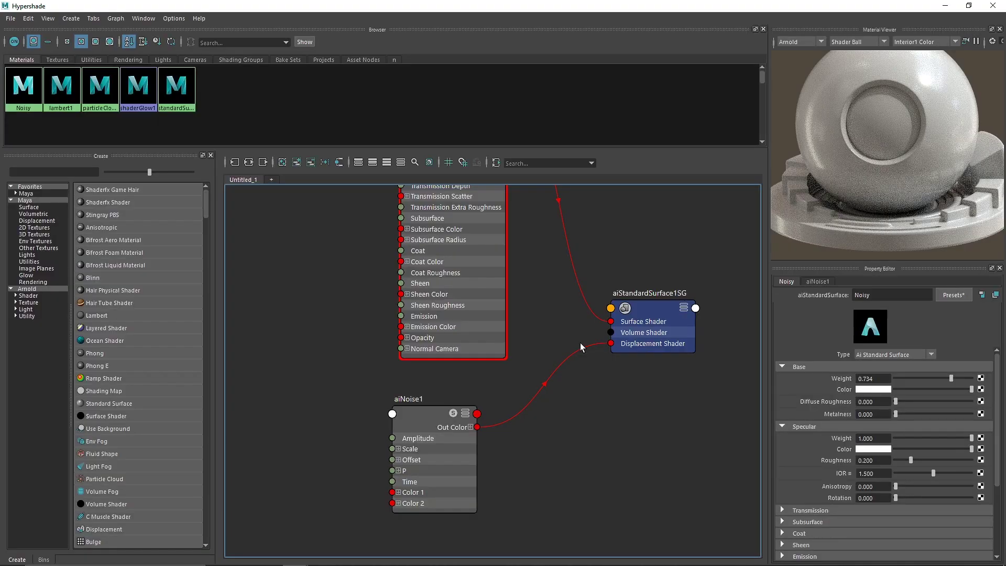
left_click(592, 348)
key("Delete")
middle_click_drag(622, 419, 544, 399, "alt")
left_click(346, 398)
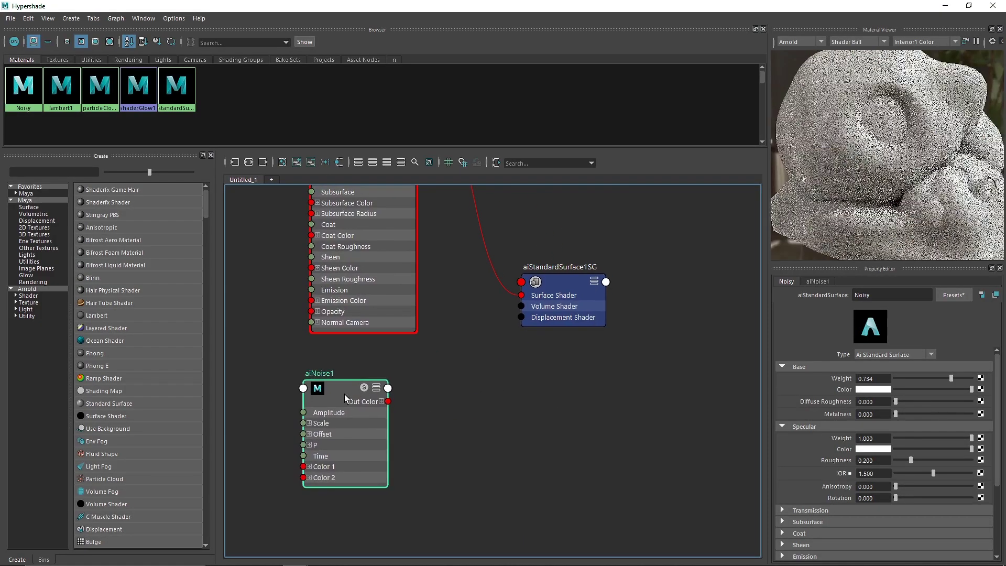
- Set the aiNoise node's Scale to 3, 3 and 60, trying 5 on the first axis before 3
left_click_drag(346, 398, 514, 399)
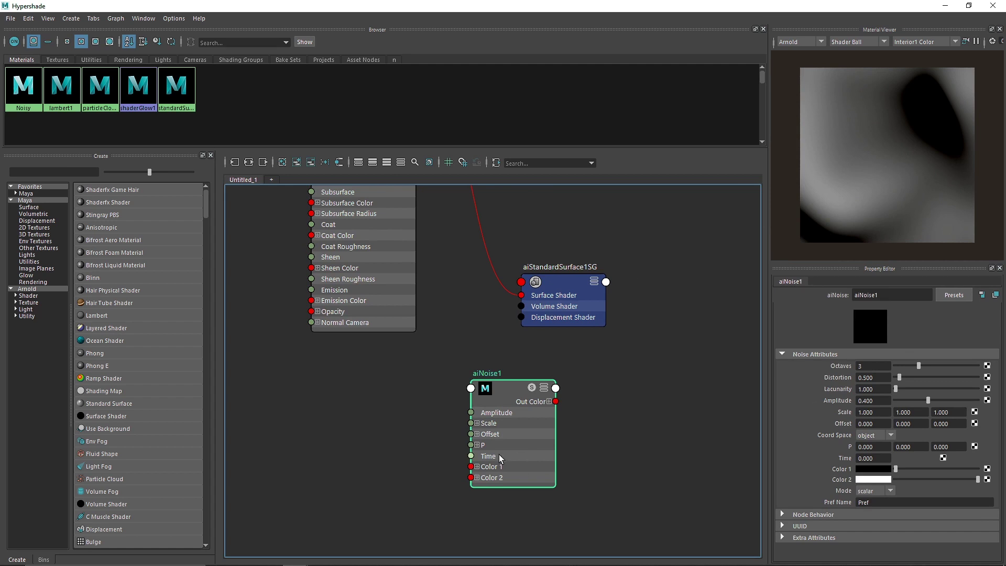
left_click_drag(880, 413, 839, 416)
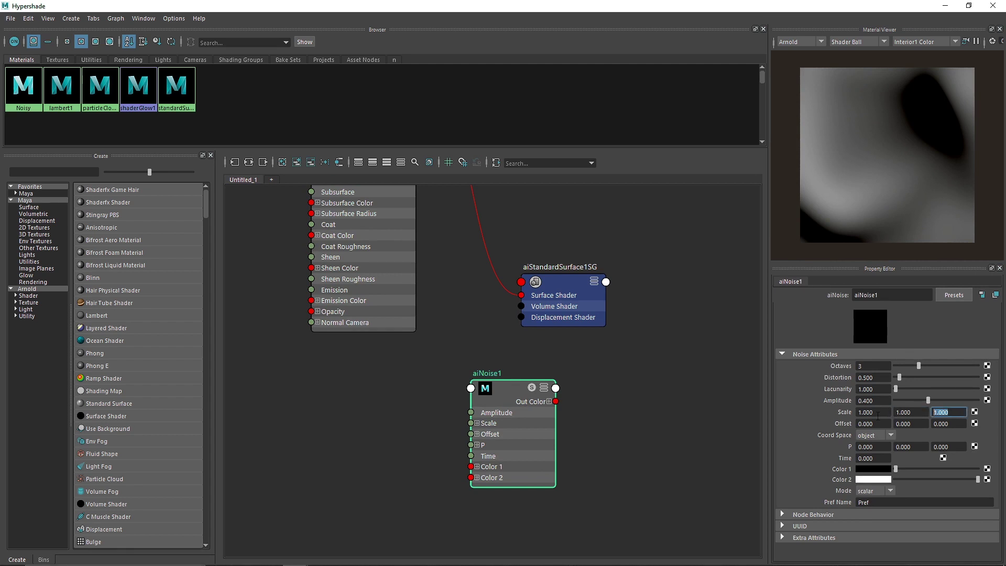
type("5")
key("Return")
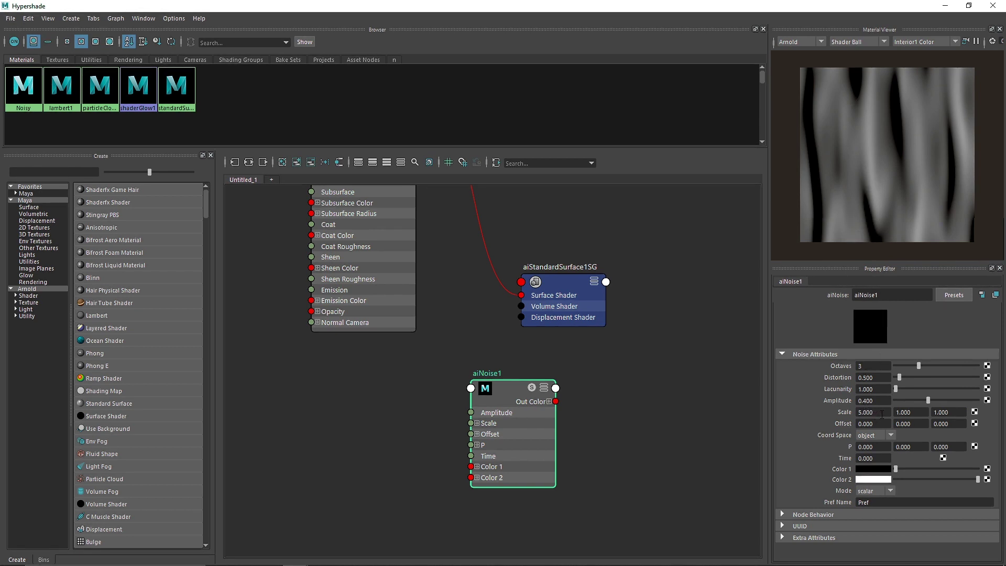
left_click_drag(882, 413, 857, 412)
key("Tab")
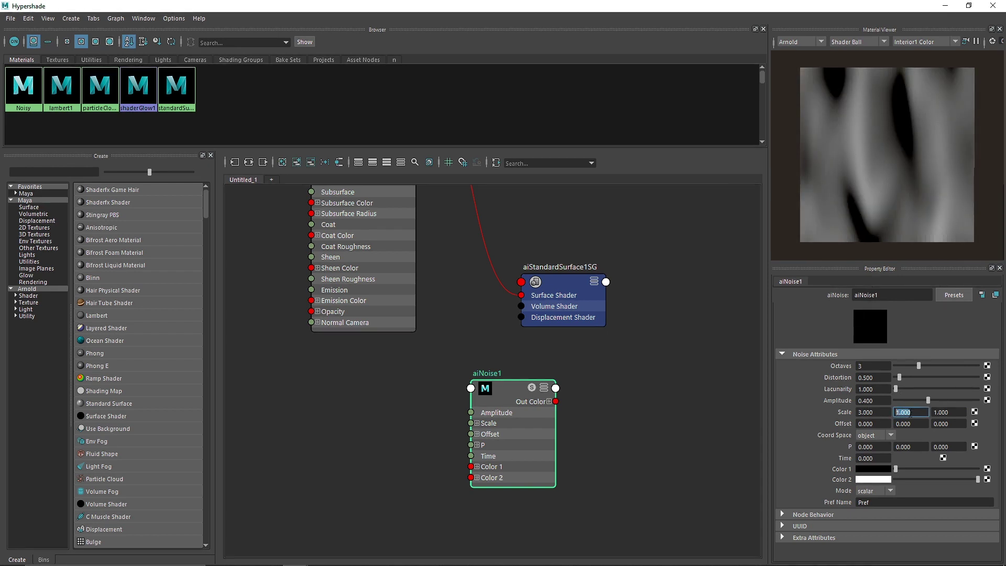
key("Return")
left_click(959, 414)
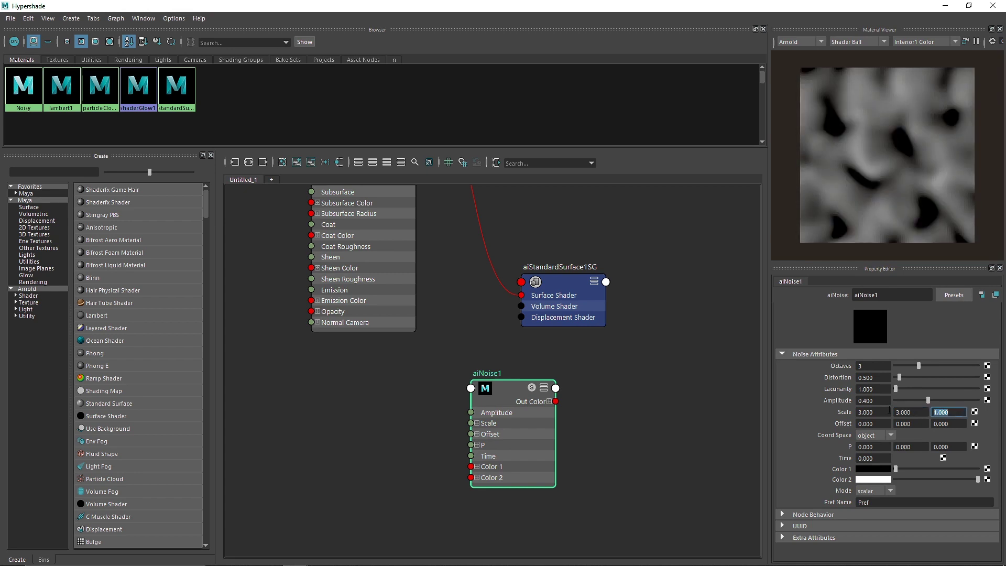
key("Return")
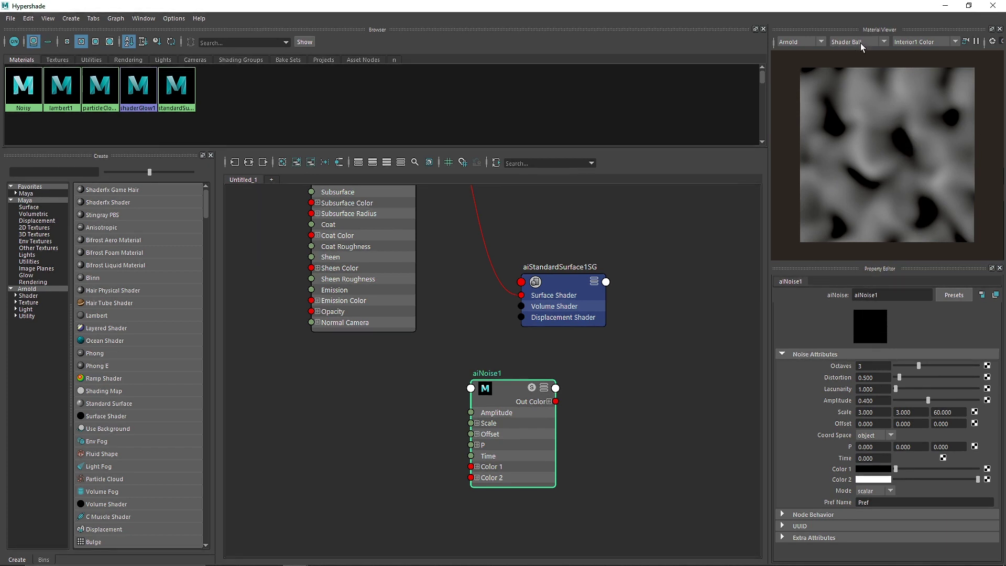
- Change the aiNoise Scale to 3, 5 and 60, and reconnect its Out Color to the shading group's Displacement Shader
left_click_drag(543, 392, 485, 402)
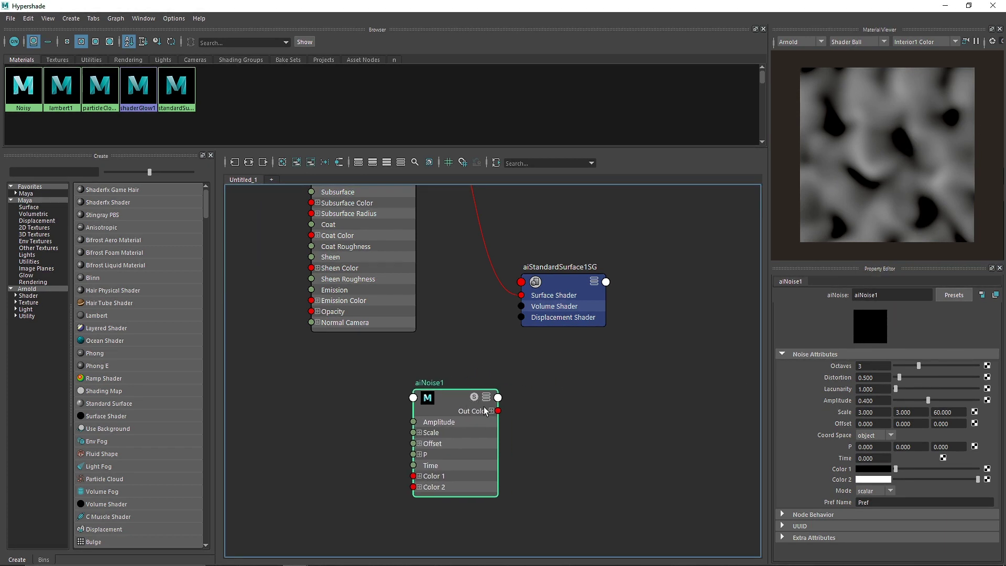
left_click(873, 412)
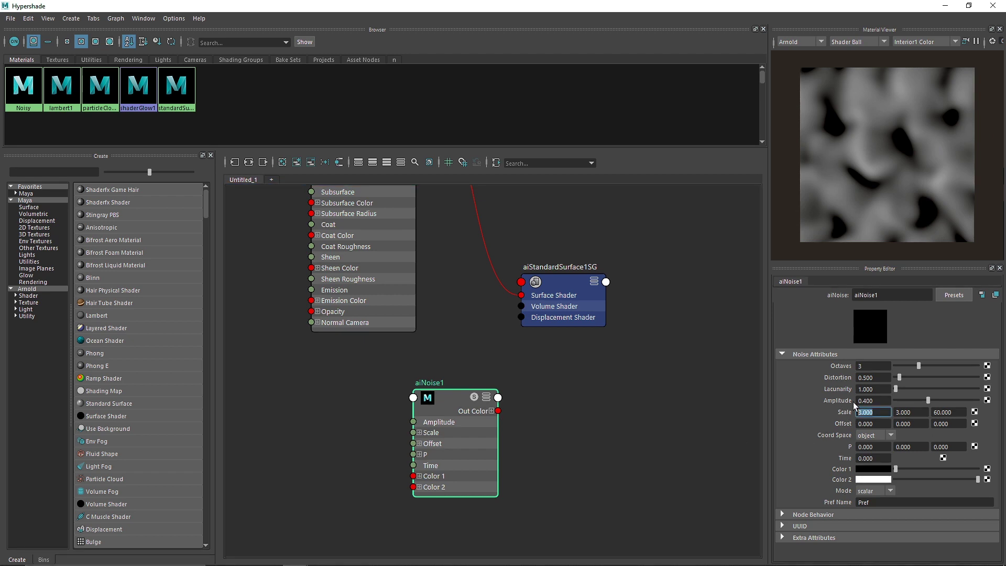
type("5")
key("Return")
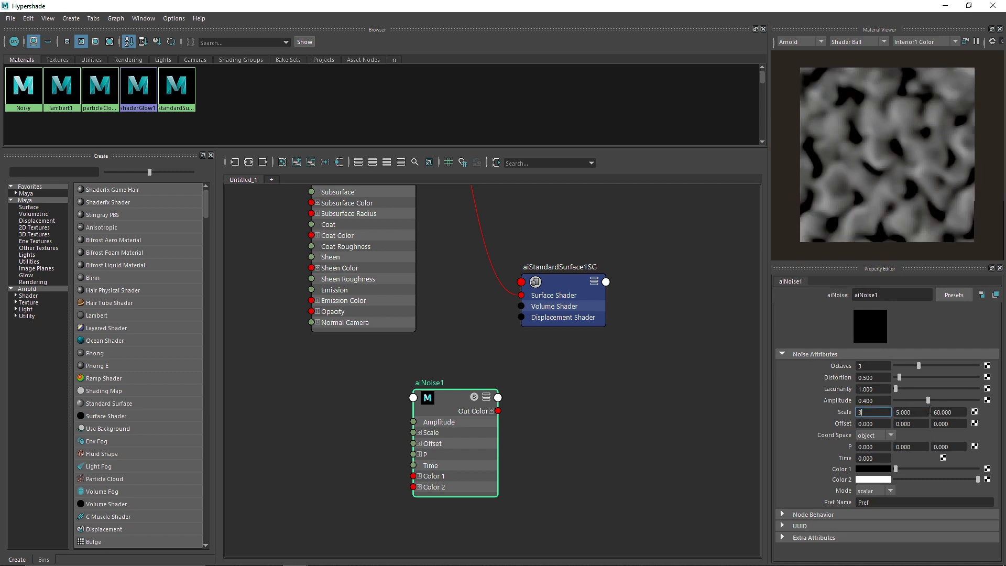
key("Return")
left_click_drag(498, 411, 534, 317)
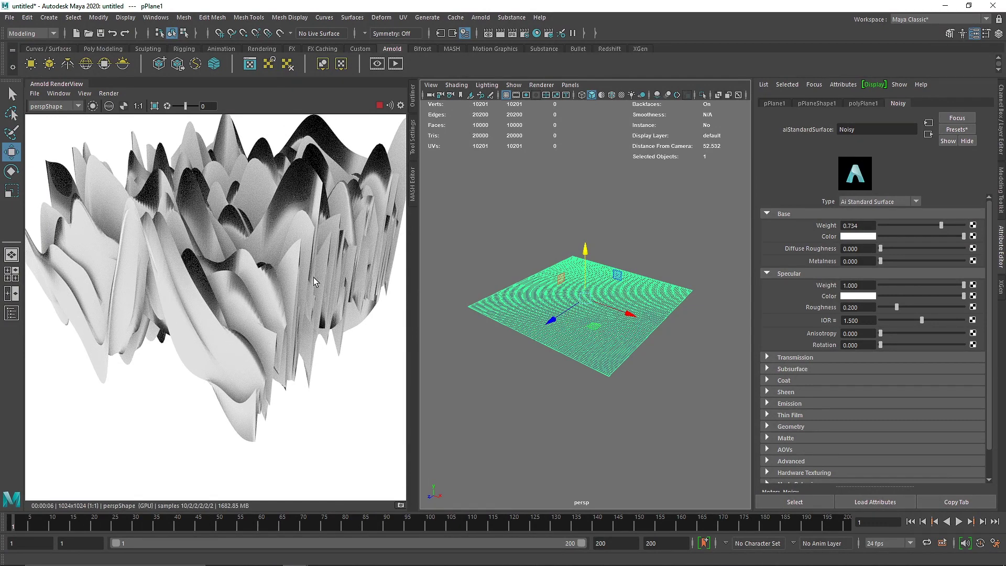
- Set the Arnold displacement Height of the plane's shape to 0.1
left_click(816, 104)
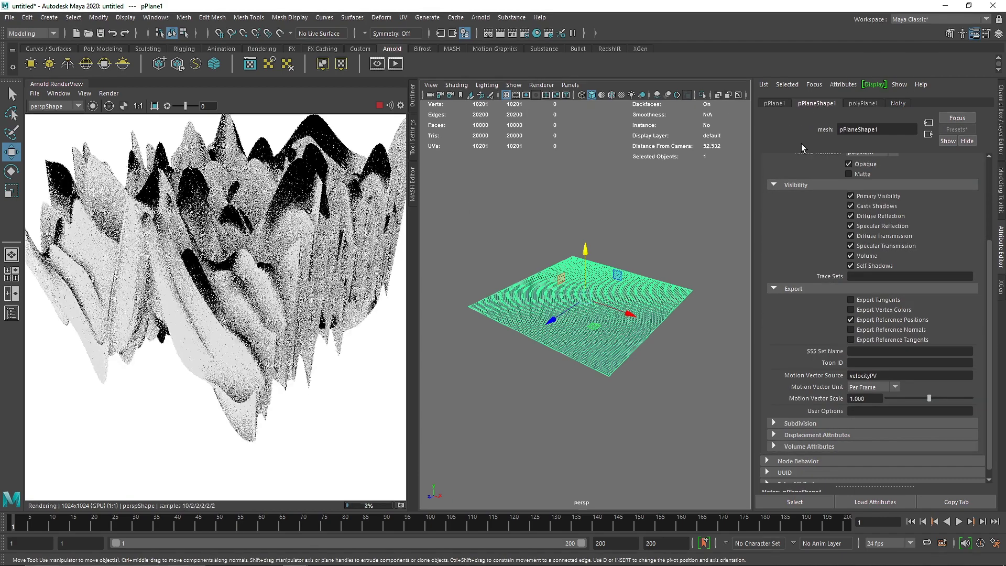
left_click(816, 436)
scroll(816, 441, "down", 2)
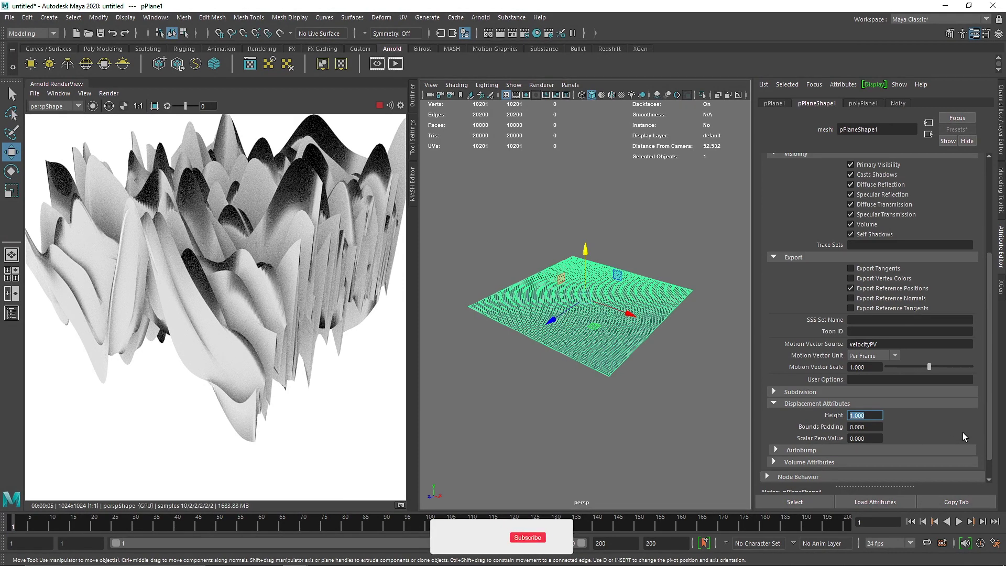
type(".")
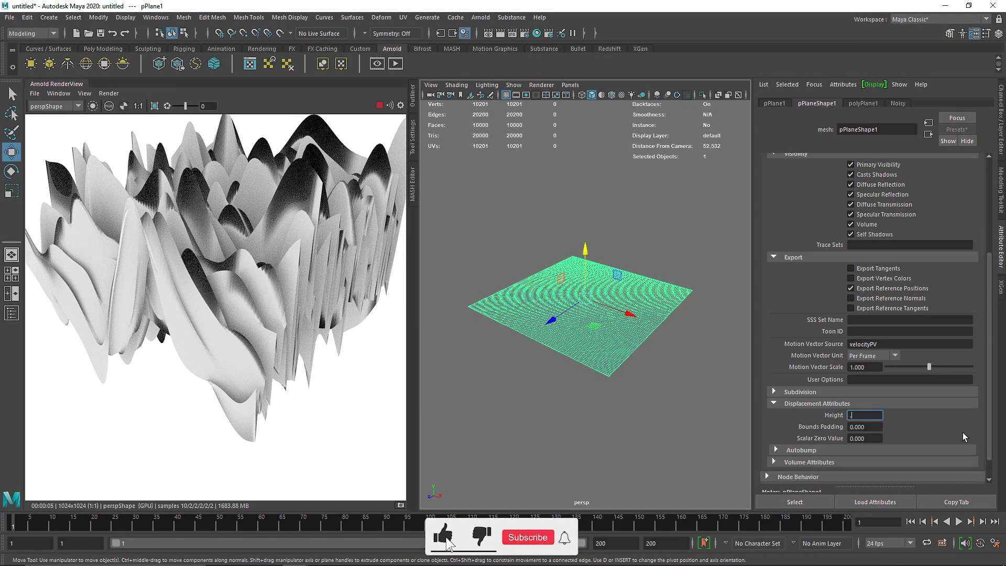
type("1")
key("Return")
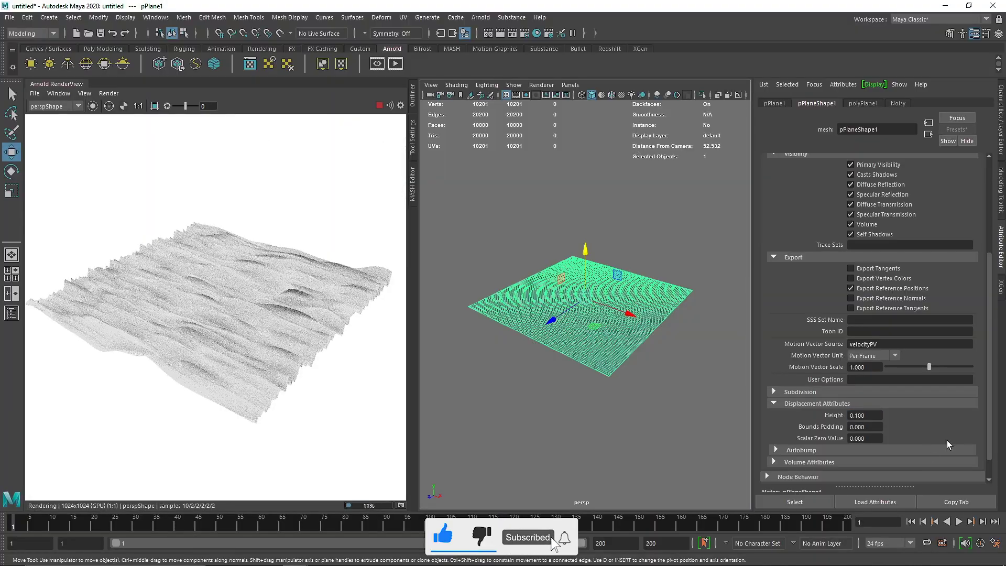
- Check the rendered surface more closely and lower the plane's displacement Height to 0.05
left_click_drag(564, 314, 607, 320, "alt")
scroll(594, 345, "up", 6)
scroll(585, 343, "down", 2)
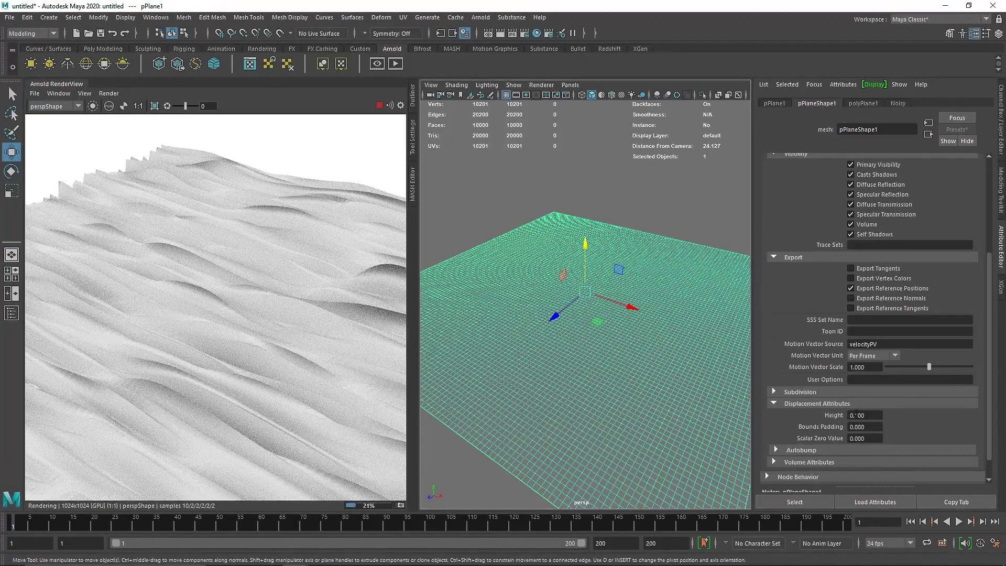
type("05")
key("Return")
- Examine the displacement detail up close, using a temporary render region around one ridge
left_click_drag(449, 359, 584, 405, "alt")
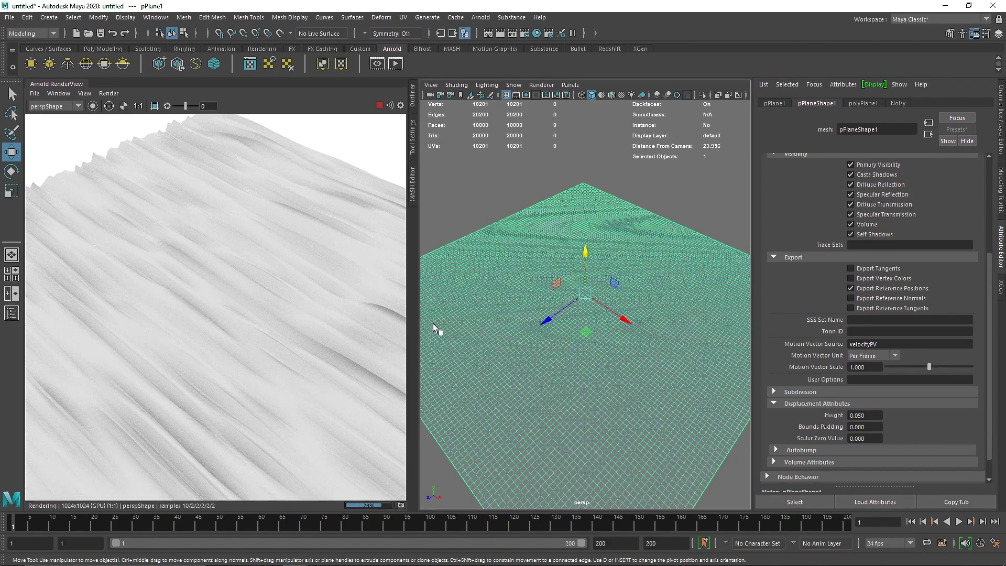
mouse_move(600, 360)
right_mouse_down("alt")
mouse_move(636, 332)
mouse_move(595, 342)
right_mouse_up("alt")
left_click_drag(596, 342, 514, 352, "alt")
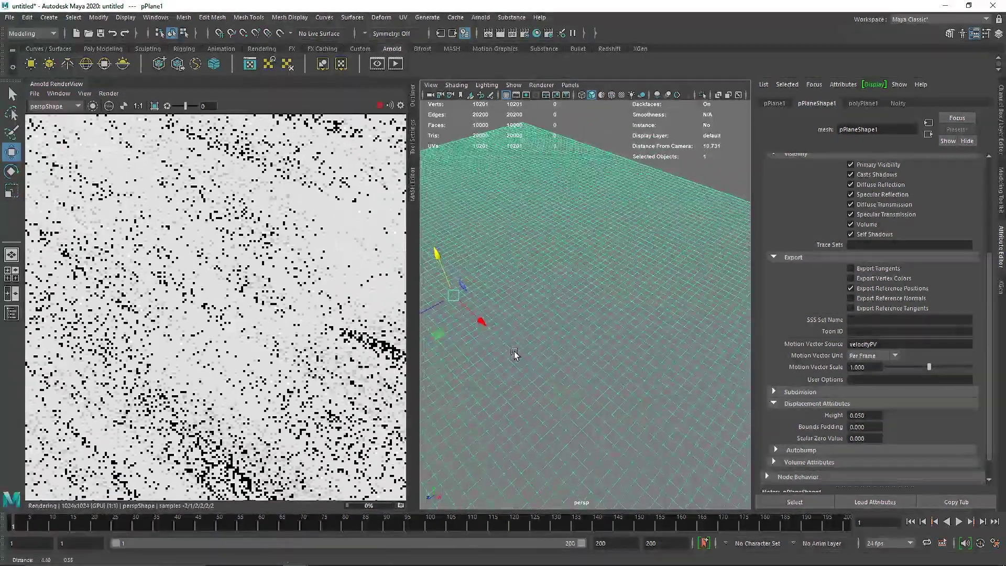
left_click_drag(577, 357, 496, 313, "alt")
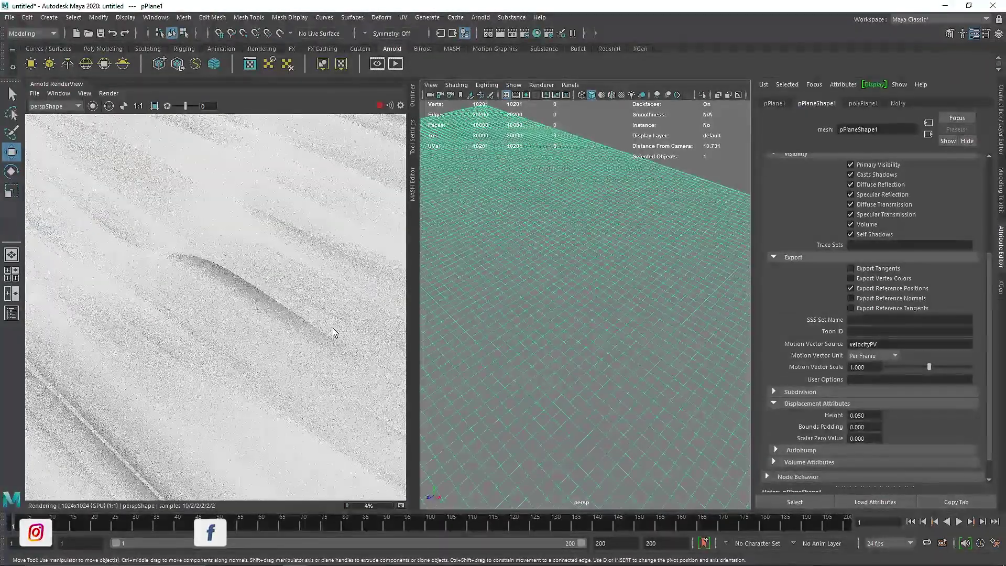
left_click_drag(162, 236, 341, 360)
scroll(240, 274, "up", 1)
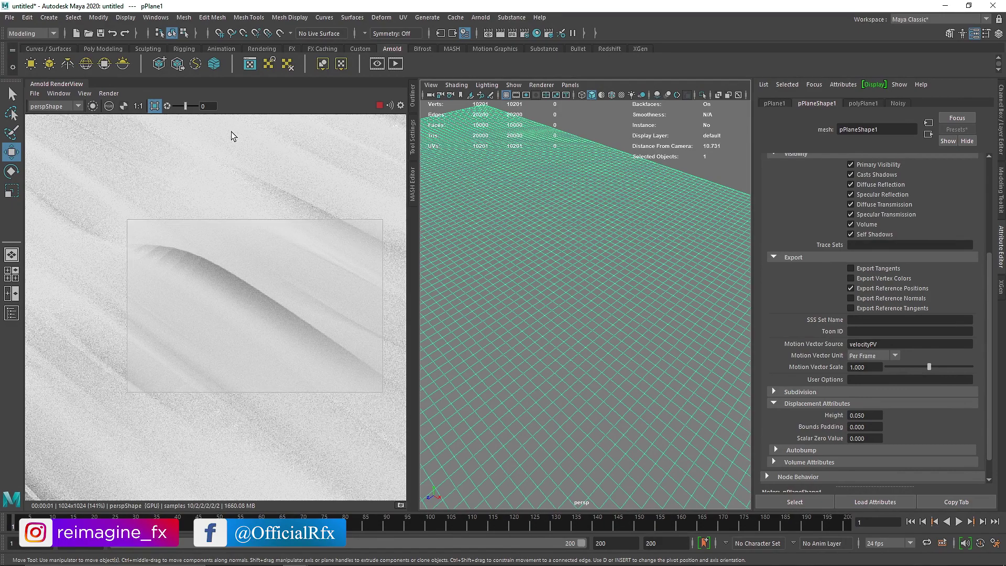
left_click(155, 106)
key("f")
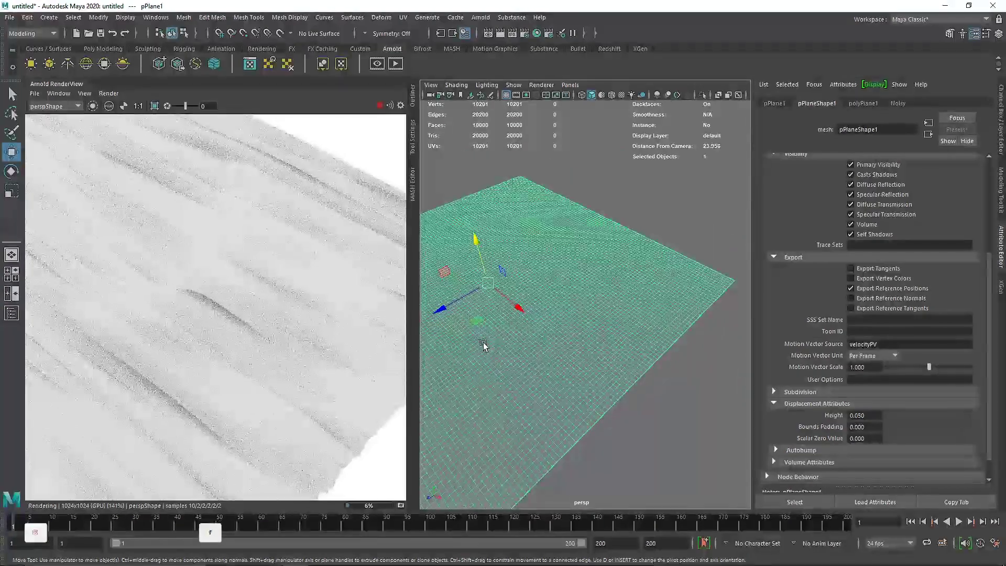
- Set the plane's Arnold subdivision Type to catclark with 2 iterations
left_click(774, 391)
left_click(867, 403)
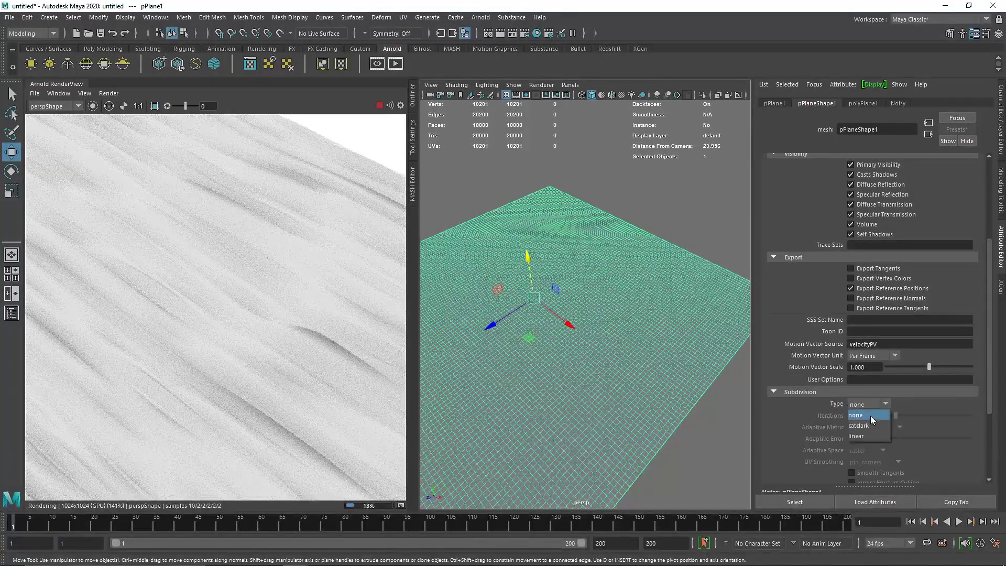
left_click(871, 425)
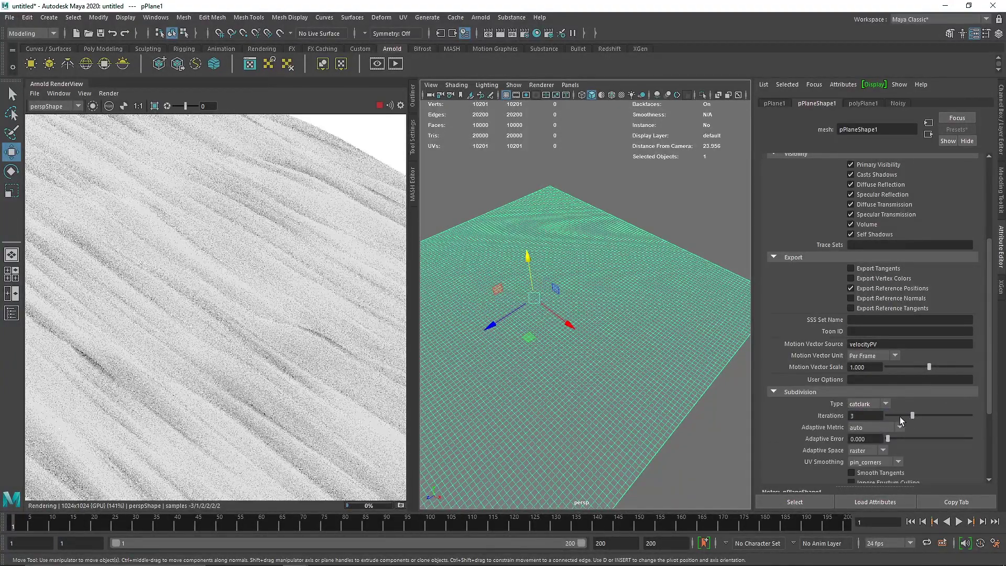
left_click(903, 416)
middle_click_drag(525, 350, 574, 360, "alt")
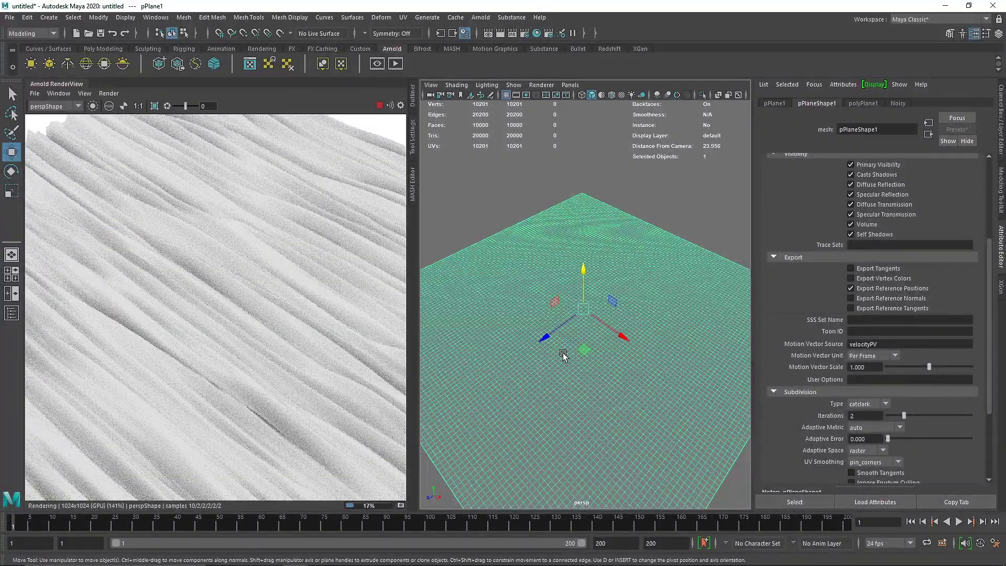
- Close the Arnold RenderView and create a new camera in the scene
right_click(51, 83)
left_click(65, 89)
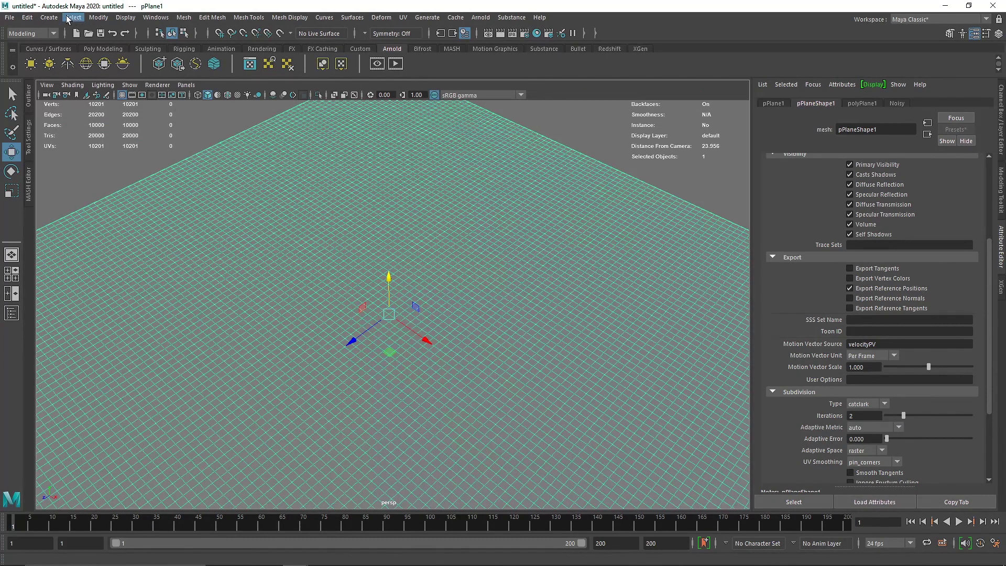
left_click(49, 17)
mouse_move(128, 85)
left_click(221, 95)
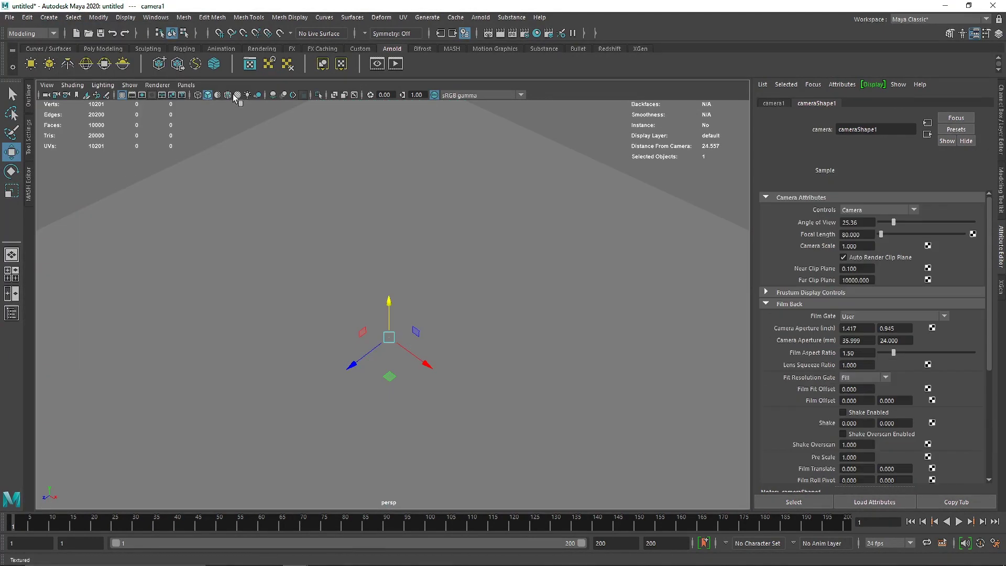
- Look through the new camera and frame the plane so it fills the displayed resolution gate
left_click(186, 84)
mouse_move(231, 94)
left_click(320, 93)
scroll(404, 292, "down", 10)
left_click_drag(404, 292, 389, 332, "alt")
left_click(367, 333)
key("f")
right_click_drag(366, 334, 767, 384, "alt")
right_click_drag(472, 268, 501, 276, "alt")
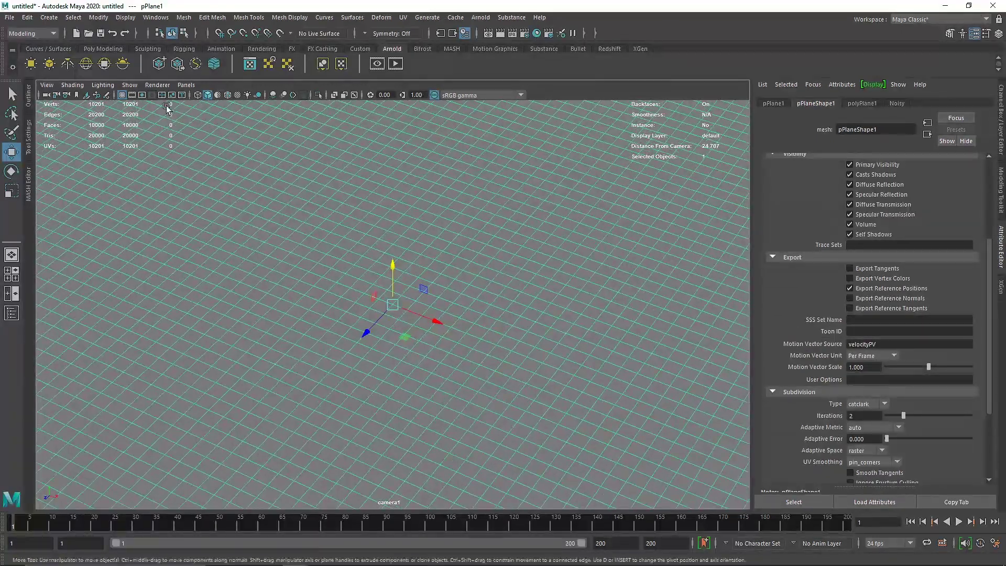
left_click(142, 96)
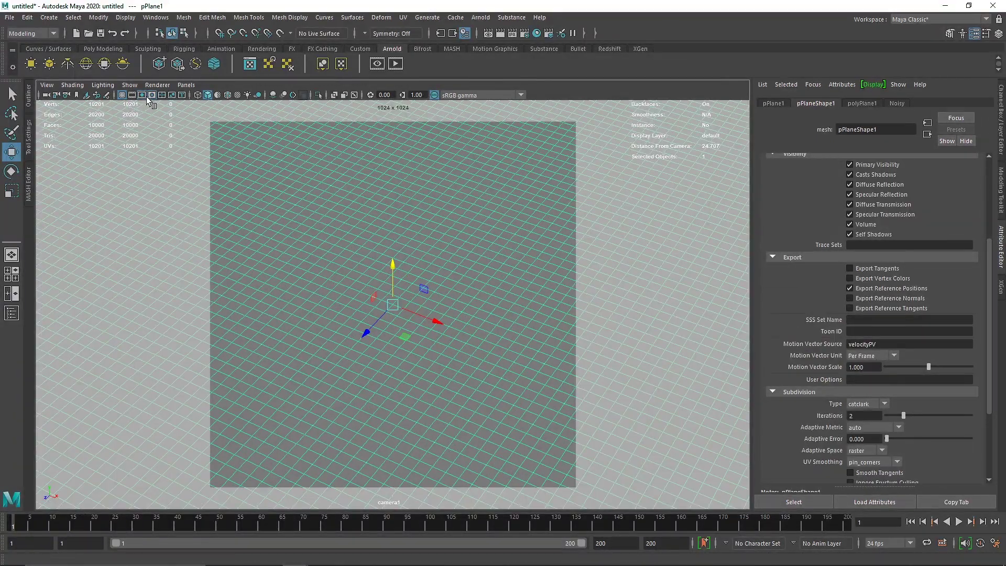
- Select camera1, set its Rotate Z to 2 and lock the camera
left_click(46, 96)
left_click(194, 84)
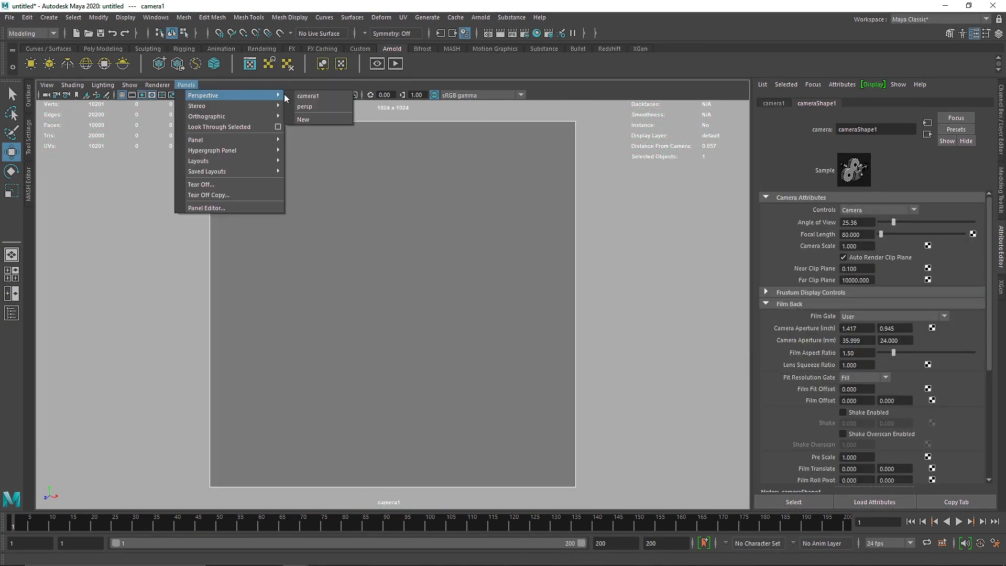
left_click(301, 97)
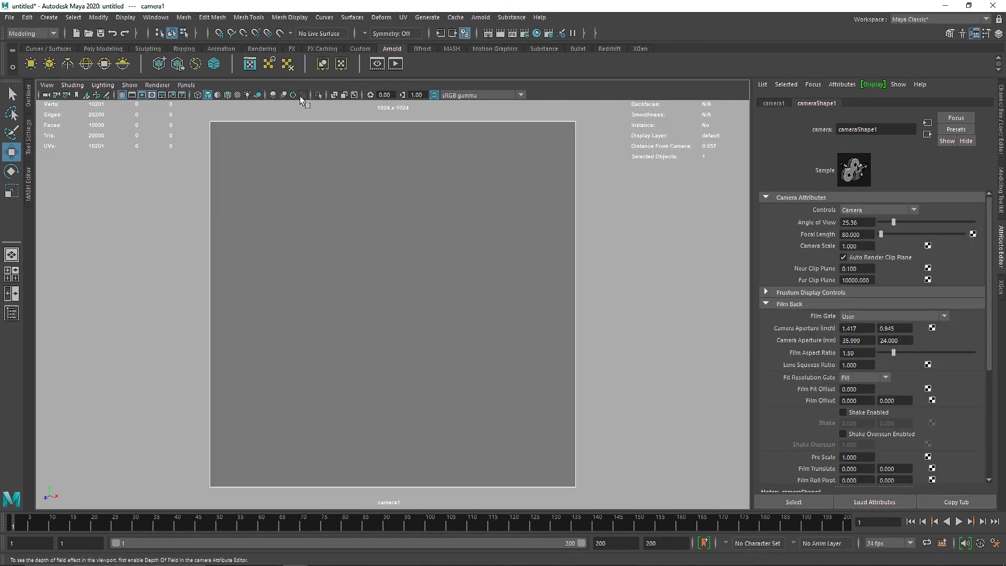
left_click(1002, 225)
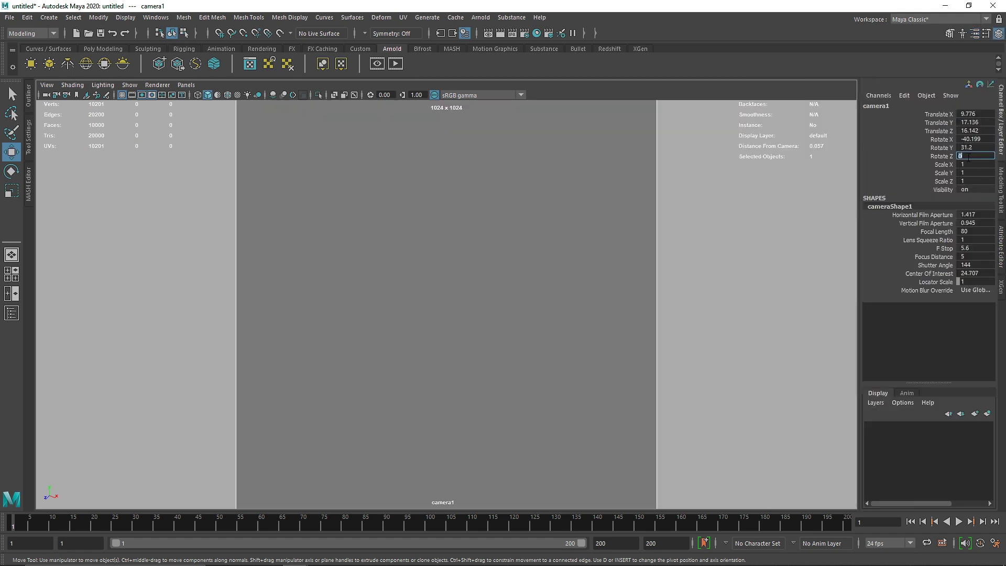
type("2")
left_click(928, 148)
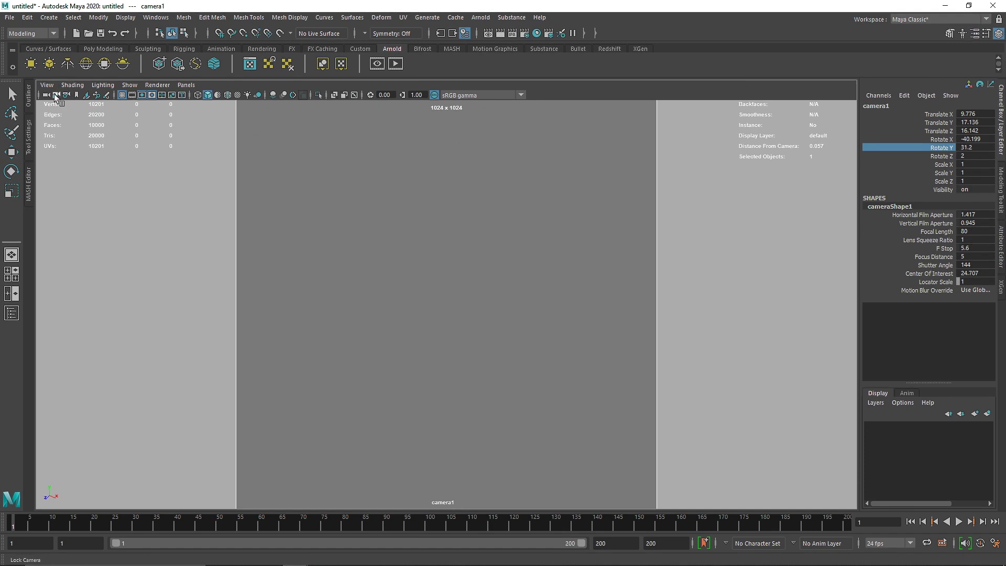
- Render the plane in the Arnold RenderView with cameraShape1 as the render camera
left_click(482, 211)
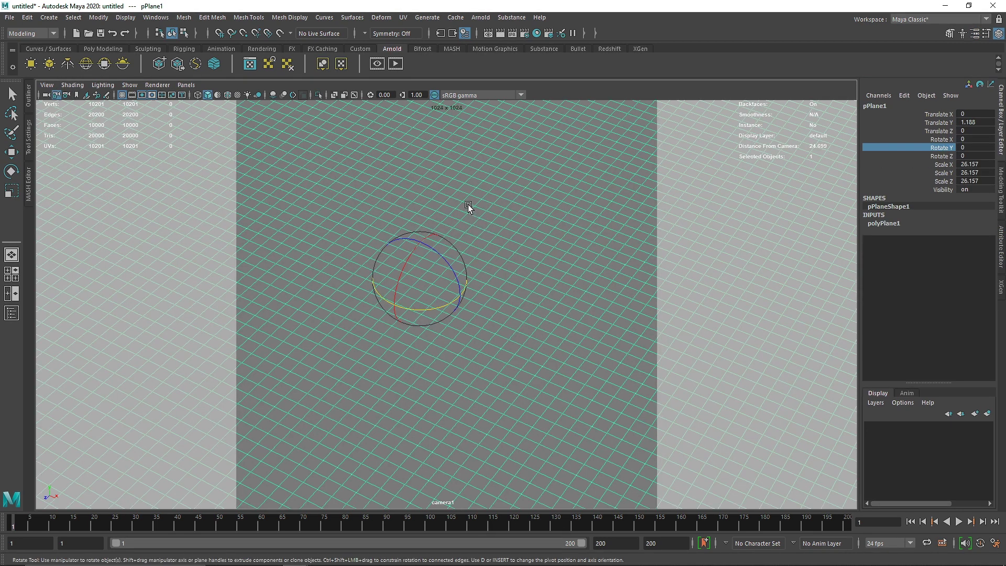
left_click(394, 63)
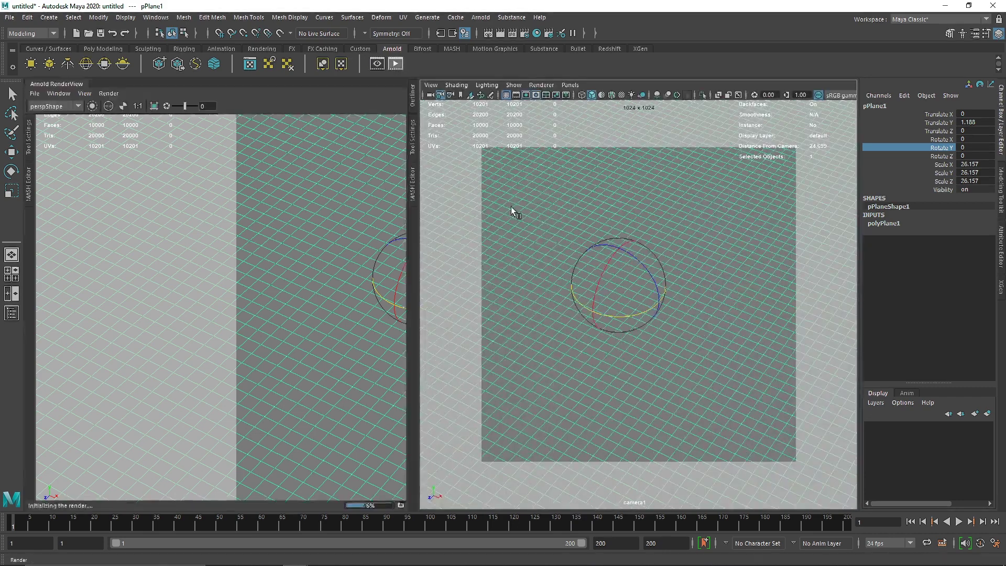
left_click(78, 106)
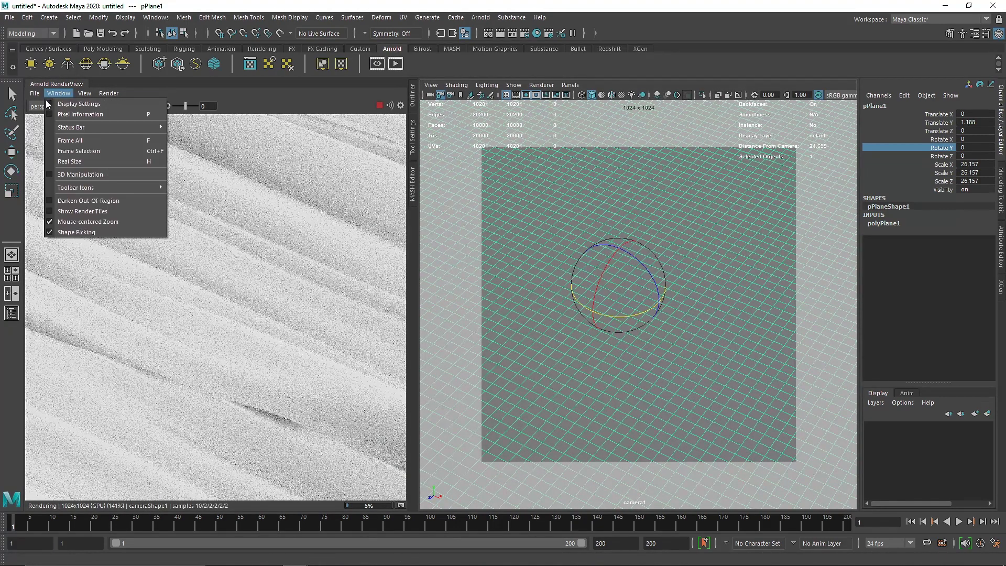
left_click(38, 125)
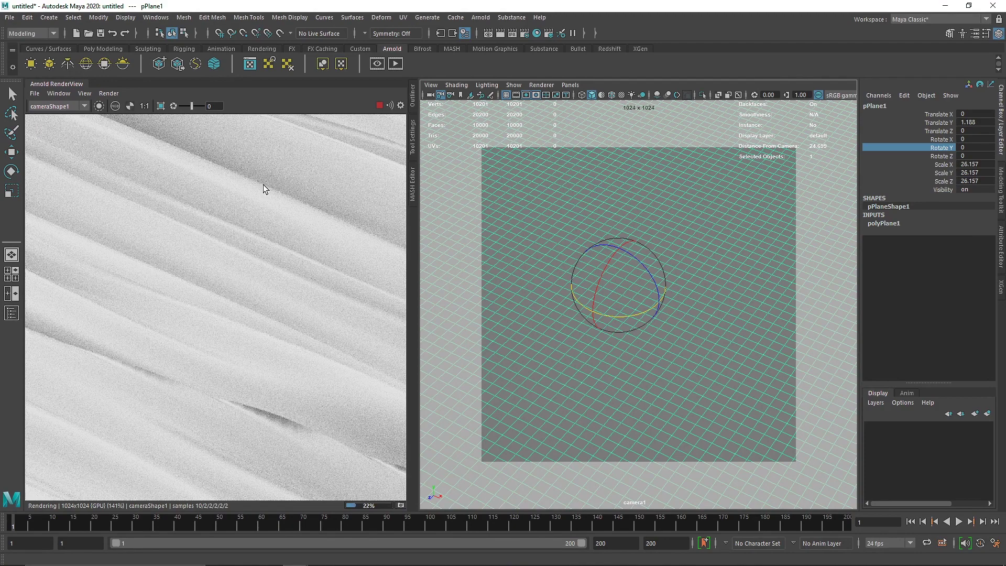
- Switch the viewport to the perspective camera and delete the SkyDome light from the scene
left_click_drag(670, 238, 674, 155)
key("space")
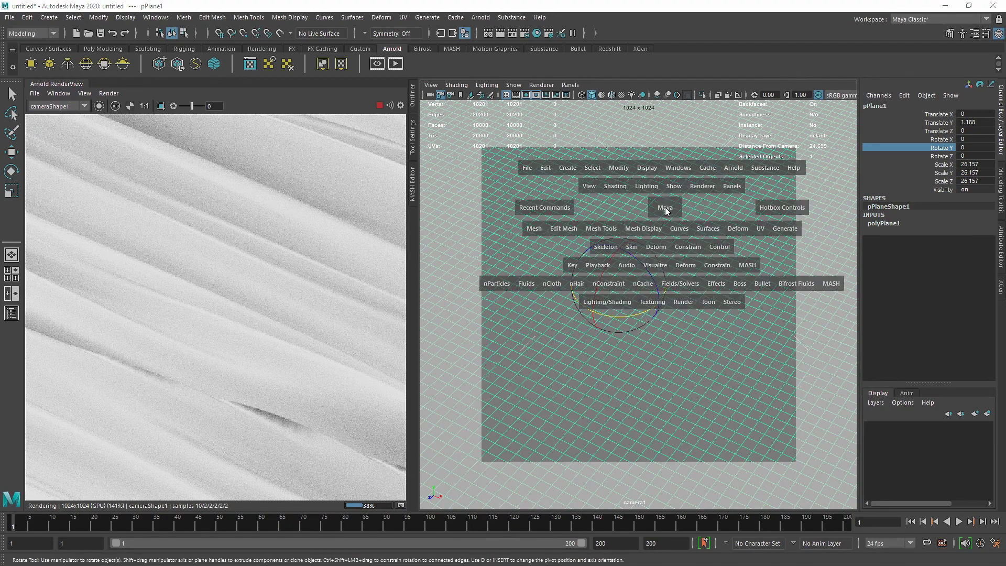
left_click_drag(666, 208, 668, 171)
scroll(650, 275, "down", 5)
scroll(641, 288, "down", 3)
left_click_drag(640, 288, 693, 262, "alt")
left_click(698, 237)
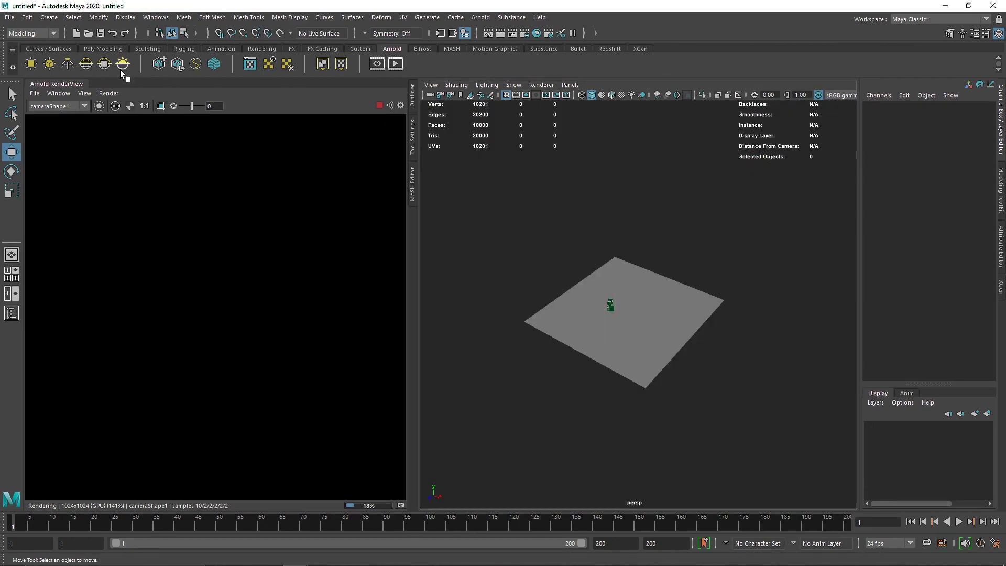
- Add a directional light, raise it above the plane, and scale and rotate it
left_click(262, 49)
left_click(49, 63)
left_click_drag(623, 293, 634, 218)
key("r")
left_click_drag(624, 254, 599, 282)
key("e")
- Set the Base Weight of the plane's Noisy material to 0
left_click(662, 325)
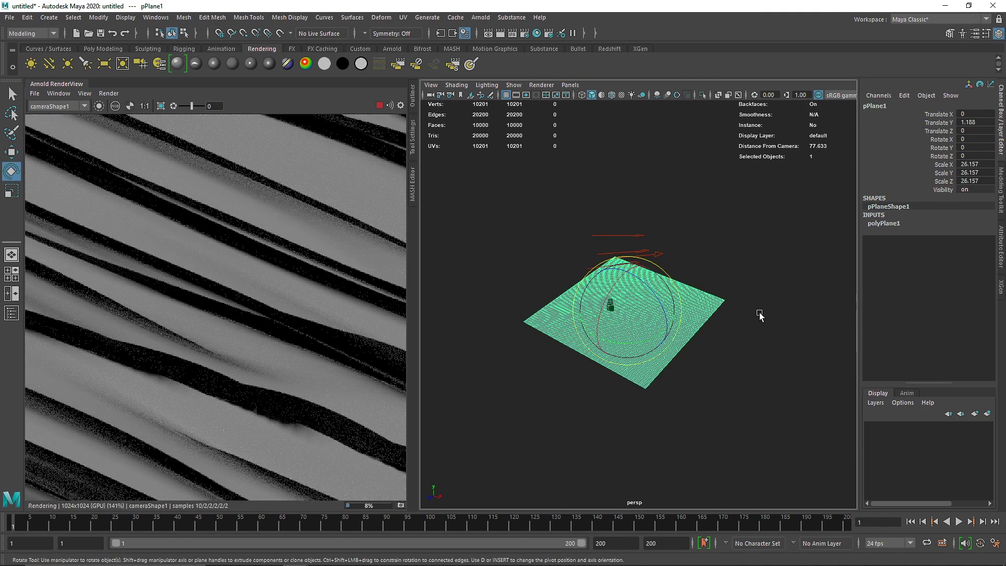
left_click(1001, 246)
left_click(898, 103)
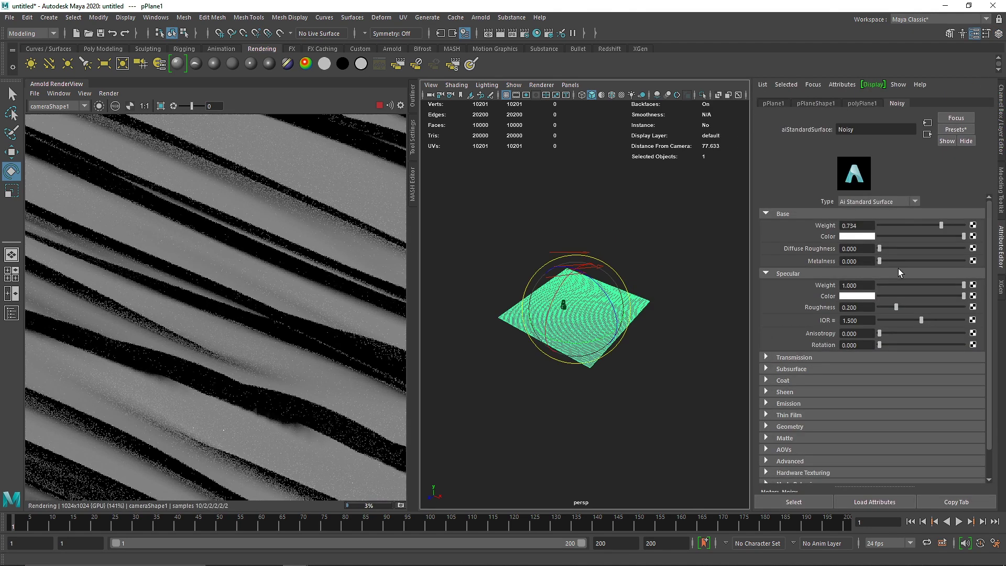
left_click_drag(904, 228, 831, 225)
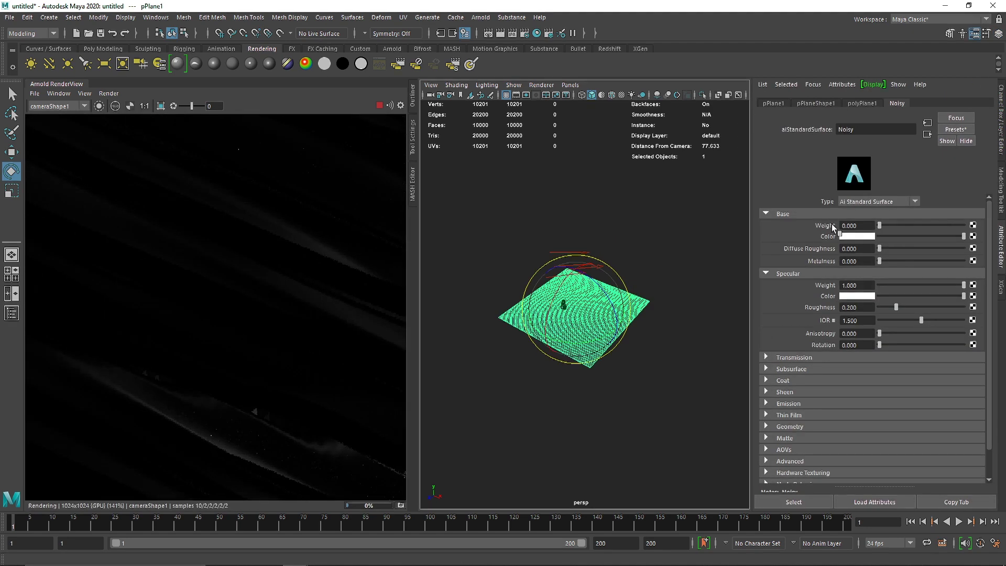
- Set the Noisy material's Thin Film Thickness to 270 and its Base Metalness to 1
left_click(792, 213)
left_click(786, 225)
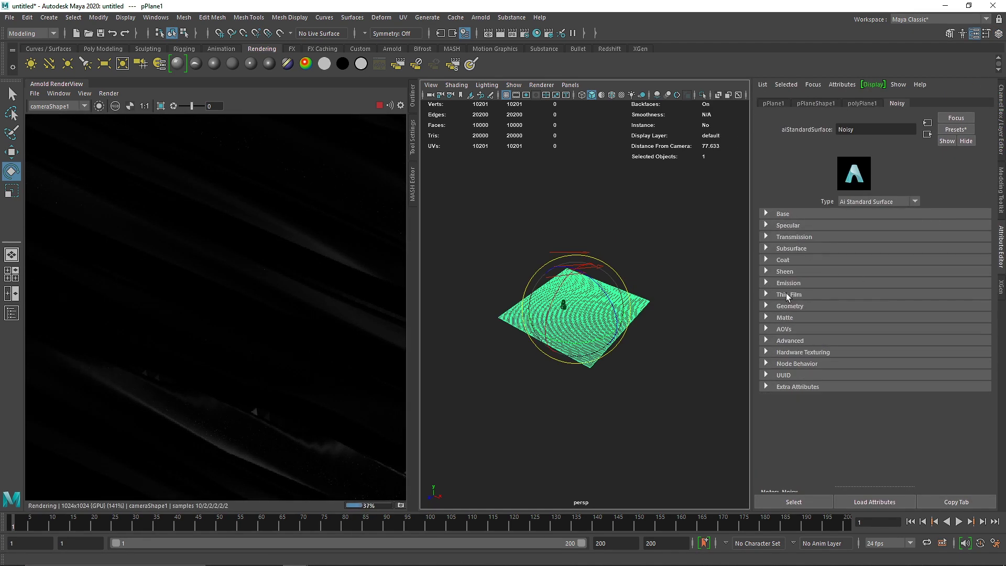
left_click(794, 295)
left_click_drag(879, 305, 900, 305)
type("270")
key("Return")
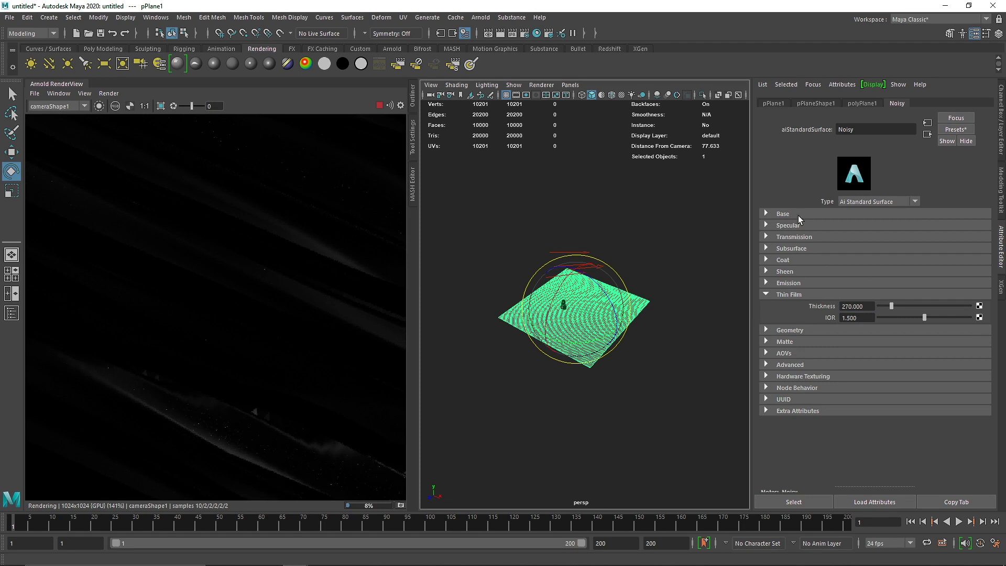
left_click(798, 215)
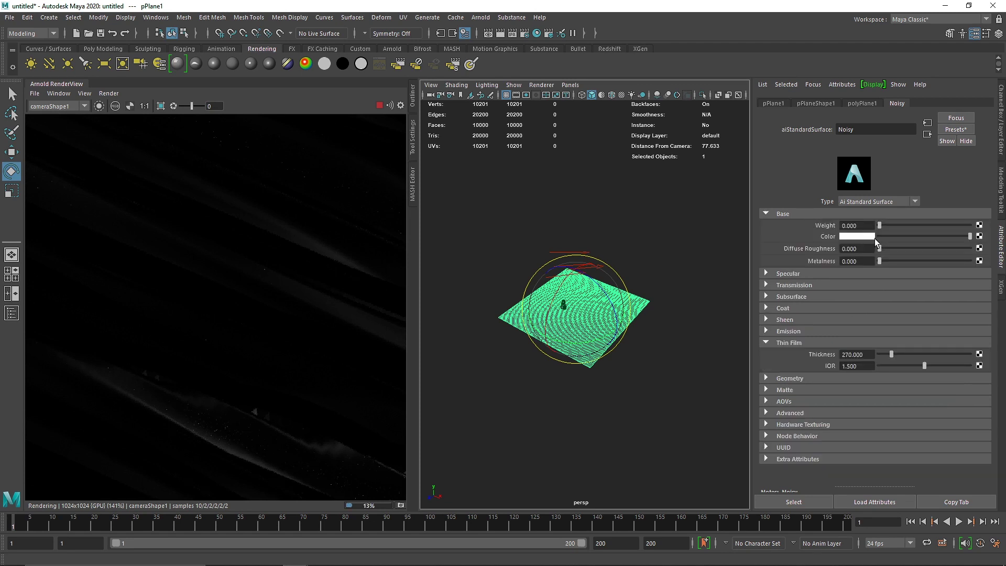
left_click(779, 215)
- Set the directional light's Arnold Exposure to 2, Angle to 10 and Samples to 5
left_click(572, 242)
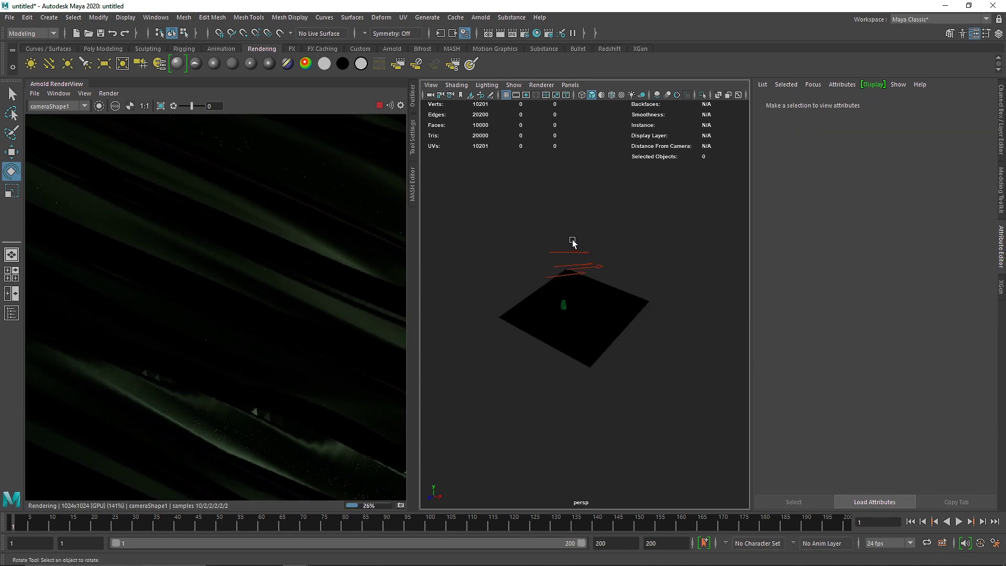
left_click(573, 248)
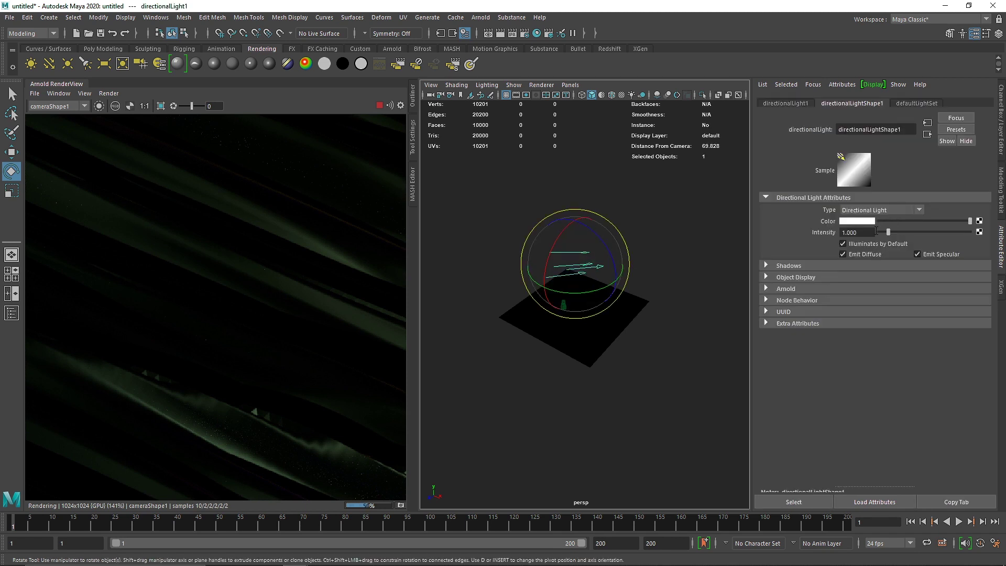
left_click(791, 288)
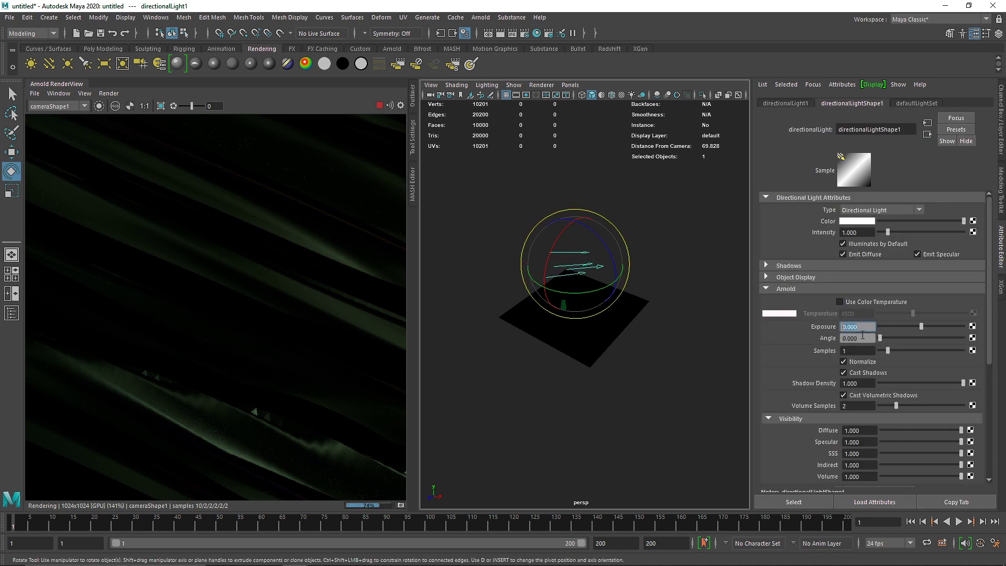
left_click(867, 338)
type("10")
key("Return")
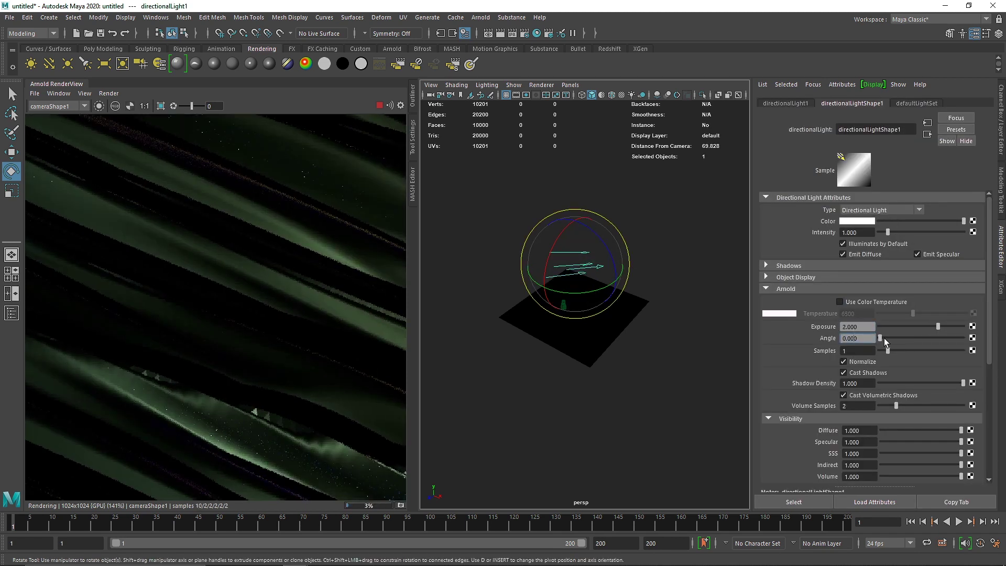
left_click_drag(889, 351, 921, 352)
- Duplicate the directional light, move the copy to the opposite side of the plane and rotate it to face back across the surface
left_click(517, 280)
left_click(579, 251)
key("ctrl+d")
key("w")
left_click_drag(569, 286, 637, 283)
key("r")
key("e")
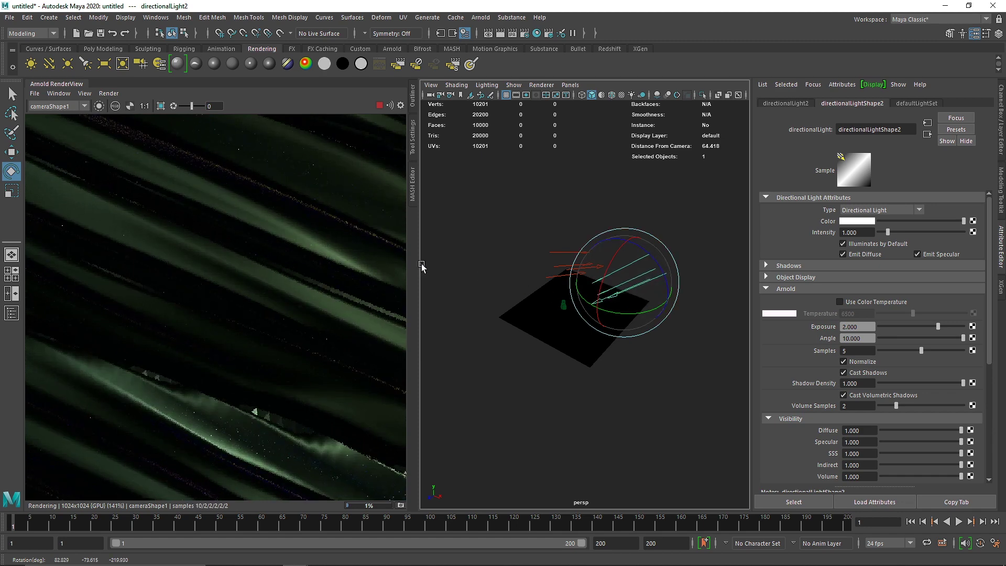
- Set the Noisy material's Thin Film IOR to 1.4 and slightly raise its Thickness
left_click(336, 240)
key("f")
left_click(498, 328)
left_click(505, 315)
left_click(893, 104)
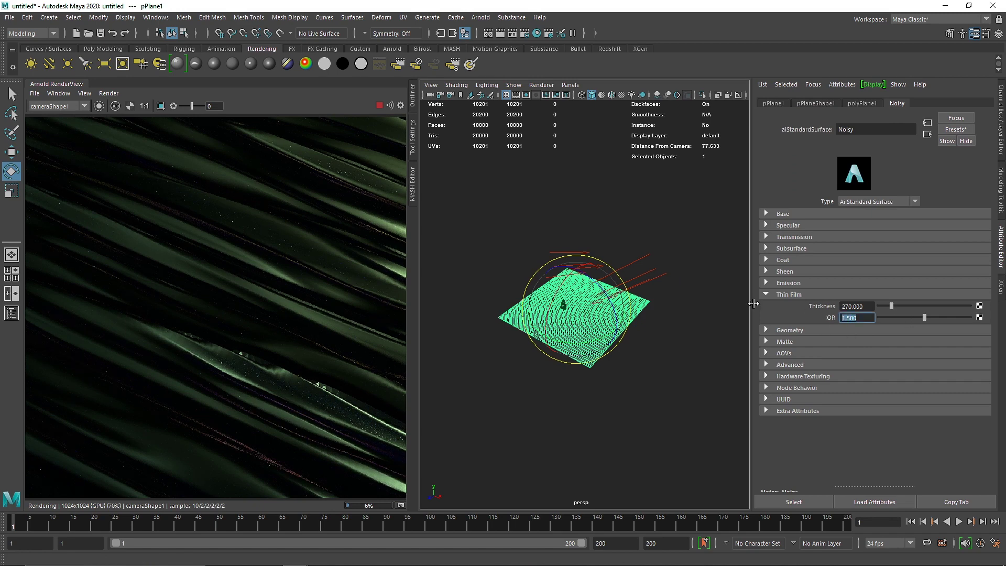
type("4")
key("Return")
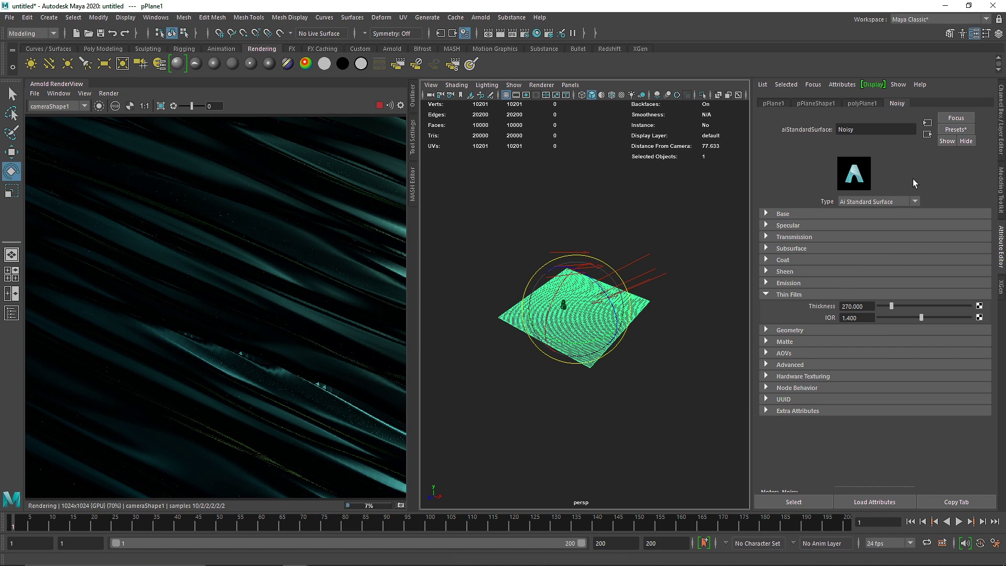
mouse_move(894, 304)
left_mouse_down()
mouse_move(906, 304)
mouse_move(878, 299)
mouse_move(902, 304)
mouse_move(907, 317)
mouse_move(923, 306)
mouse_move(913, 307)
mouse_move(922, 316)
mouse_move(899, 304)
left_mouse_up()
left_click_drag(419, 204, 509, 204)
- Change the color of the duplicated directional light, directionalLight2, to cyan
key("q")
left_click(675, 272)
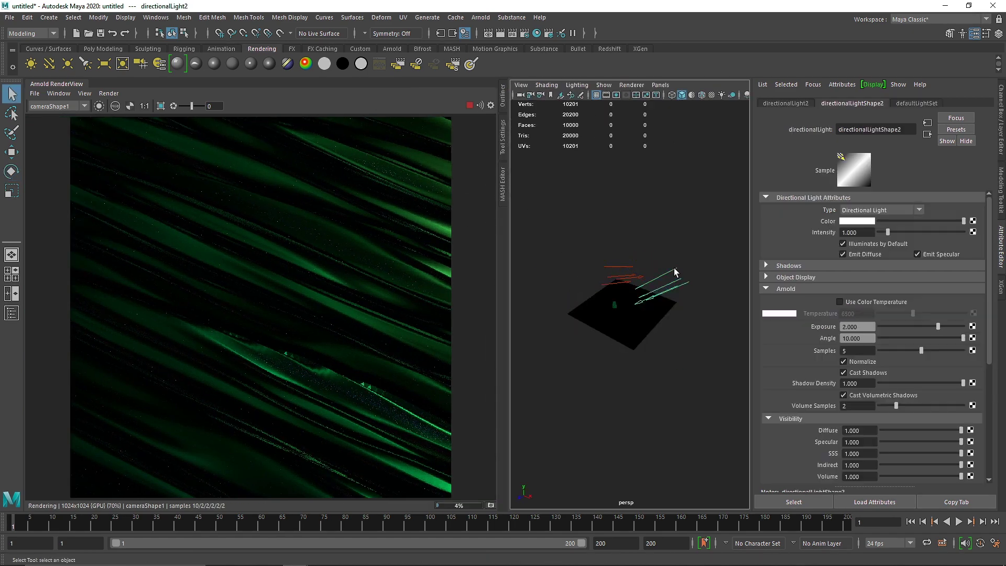
left_click(857, 220)
left_click(854, 194)
left_click(861, 193)
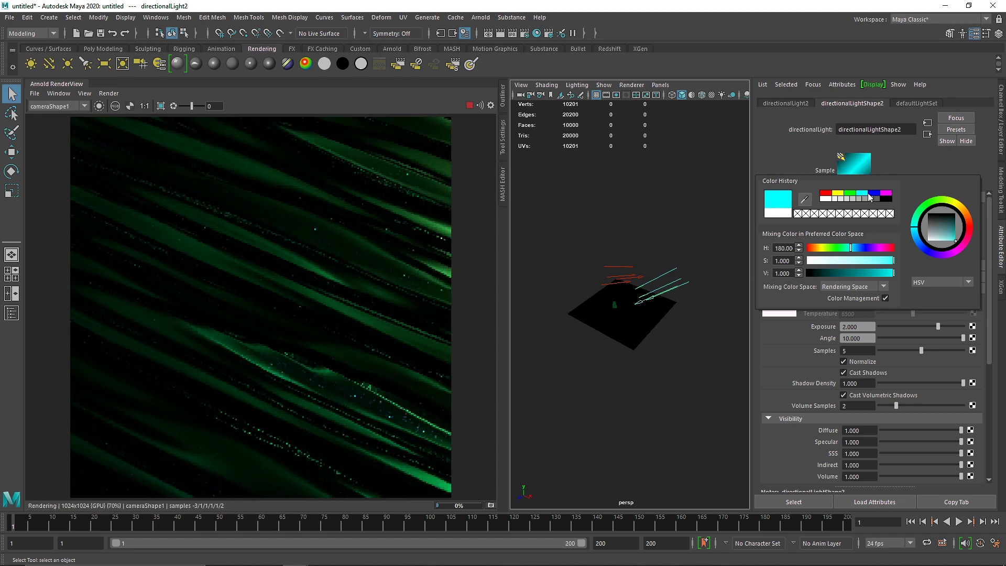
- Change the color of the original directional light, directionalLight1, to magenta
left_click(631, 270)
left_click(862, 220)
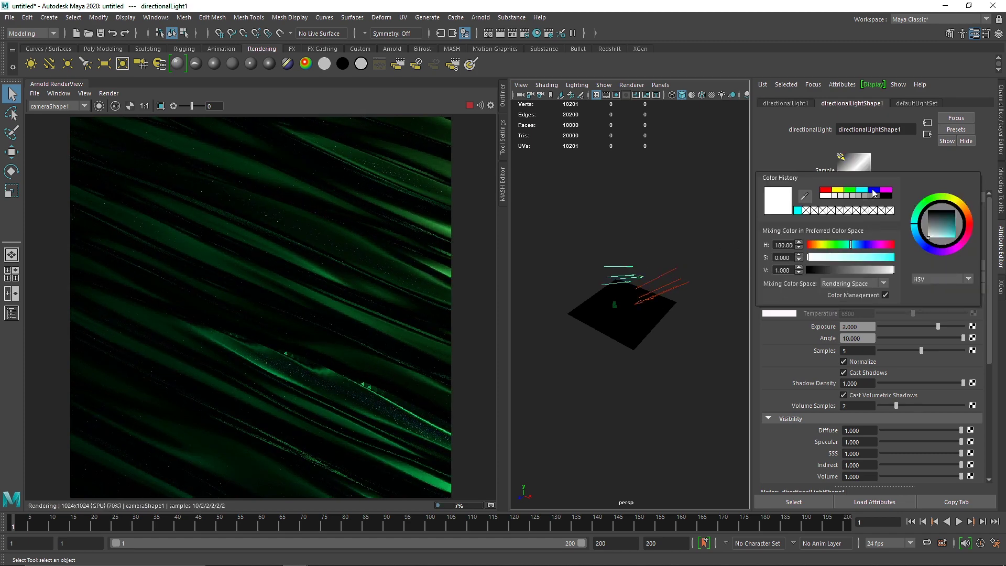
left_click(873, 190)
left_click(886, 190)
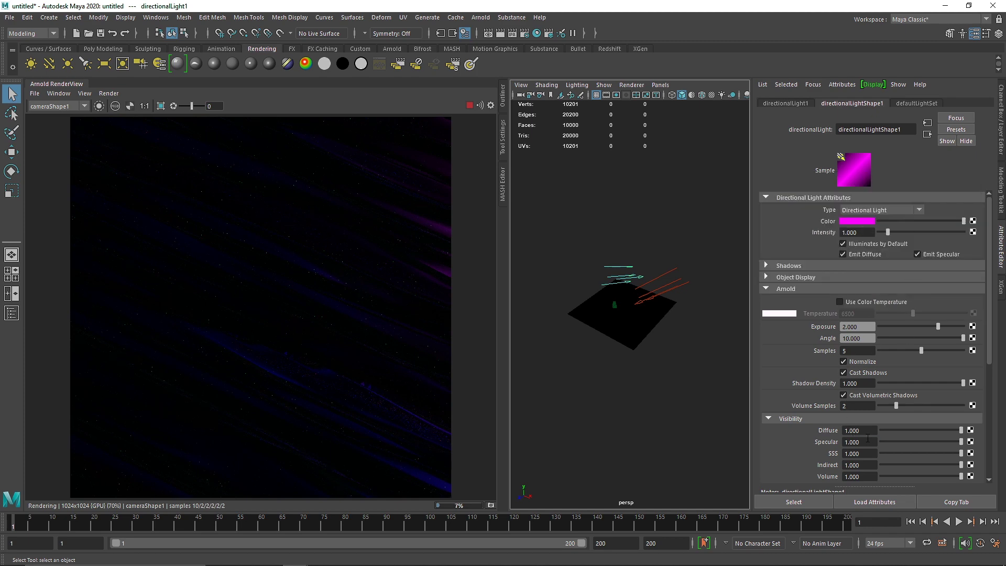
- Set the magenta directional light's Specular visibility to 2, and check the cyan light's attributes
left_click(691, 394)
left_click_drag(671, 256, 705, 305)
left_click(706, 305)
left_click(681, 281)
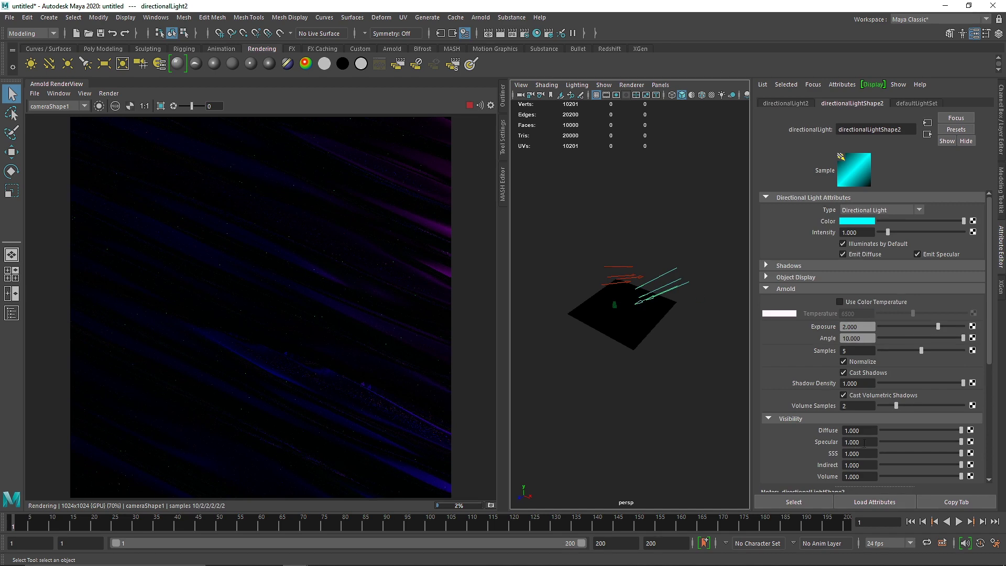
left_click(624, 385)
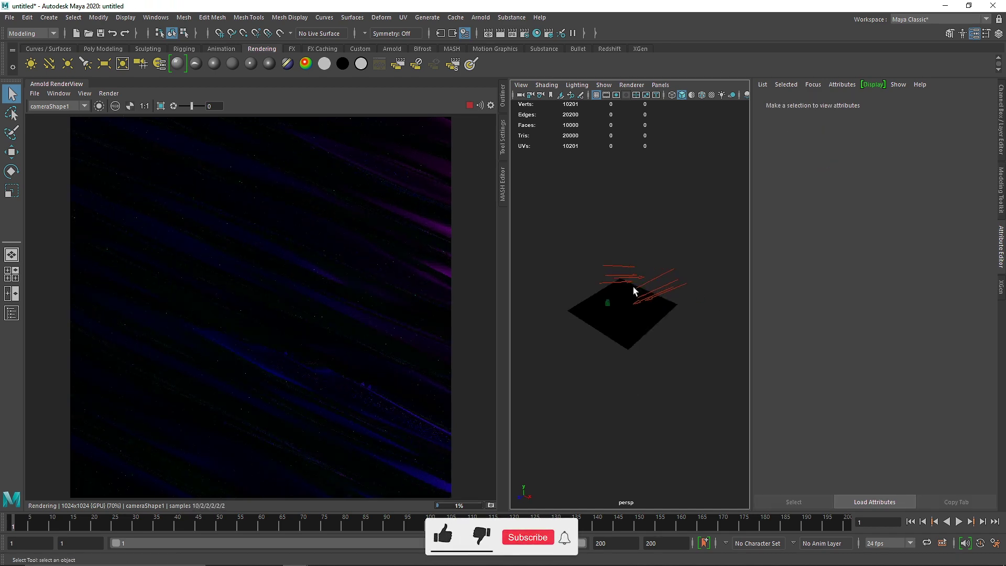
- Duplicate the magenta directional light, move the copy out past the plane's far side and rotate it
scroll(645, 288, "up", 4)
scroll(657, 288, "down", 2)
left_click(630, 281)
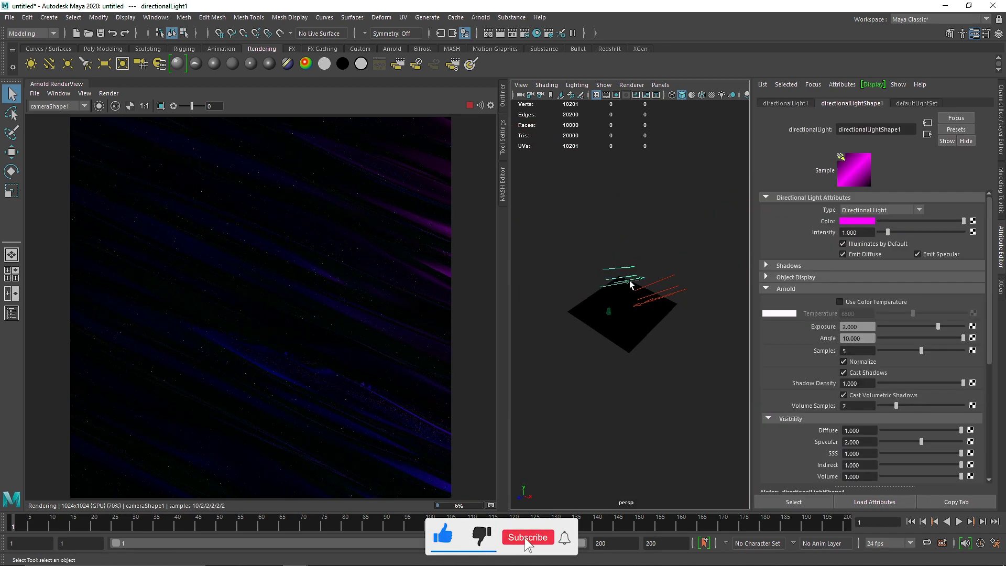
key("w")
left_click_drag(640, 285, 596, 284)
key("e")
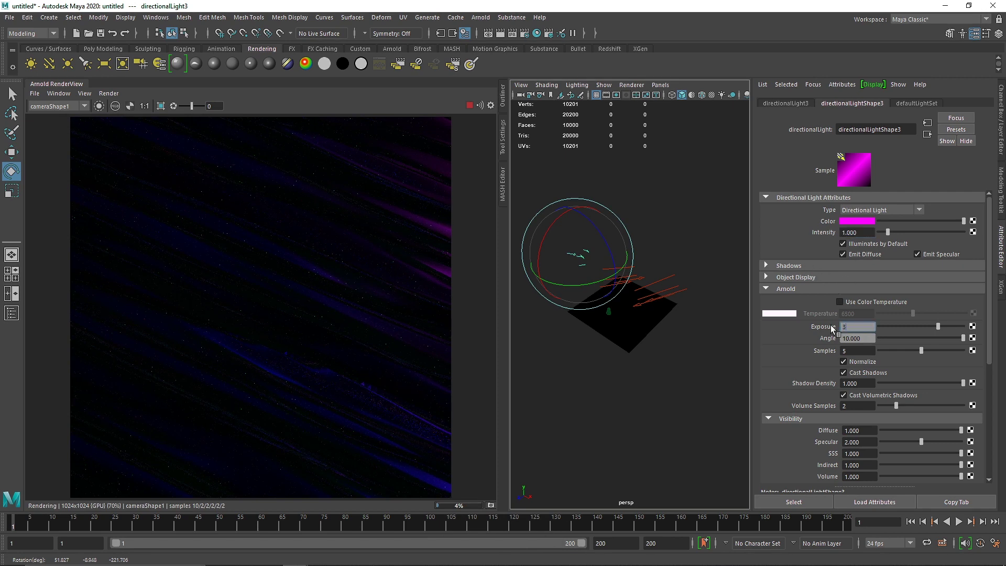
- Give the third directional light an Exposure of 3 and a yellow color, and rotate it to aim down at the plane
left_click_drag(586, 256, 602, 222)
left_click(856, 222)
left_click(824, 193)
left_click_drag(576, 250, 589, 231)
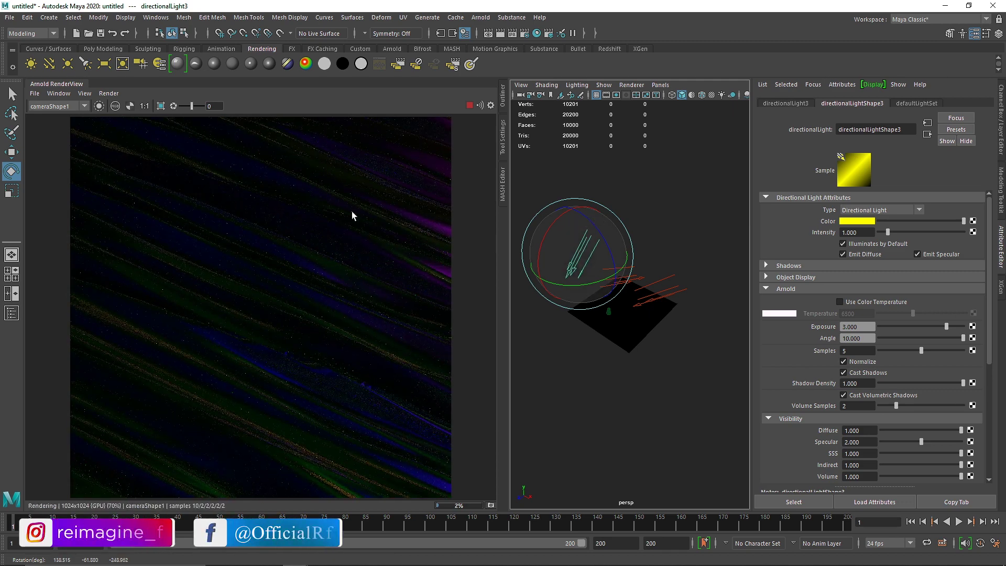
- Raise the RenderView exposure to 2.73 and adjust the Noisy material's Thin Film to Thickness 421.053 and IOR 1.211
left_click_drag(192, 106, 197, 108)
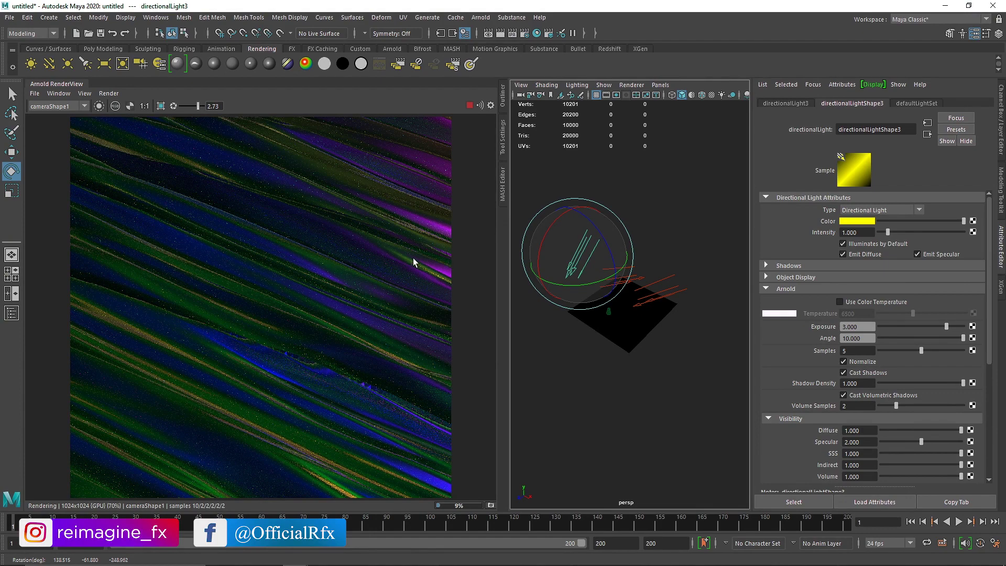
left_click(645, 331)
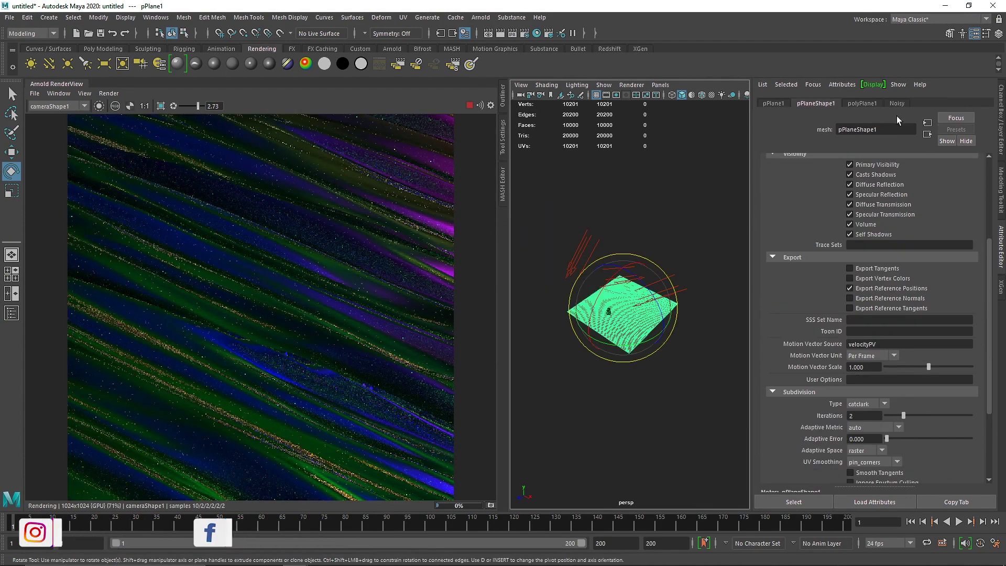
left_click(896, 104)
left_click_drag(889, 304, 899, 305)
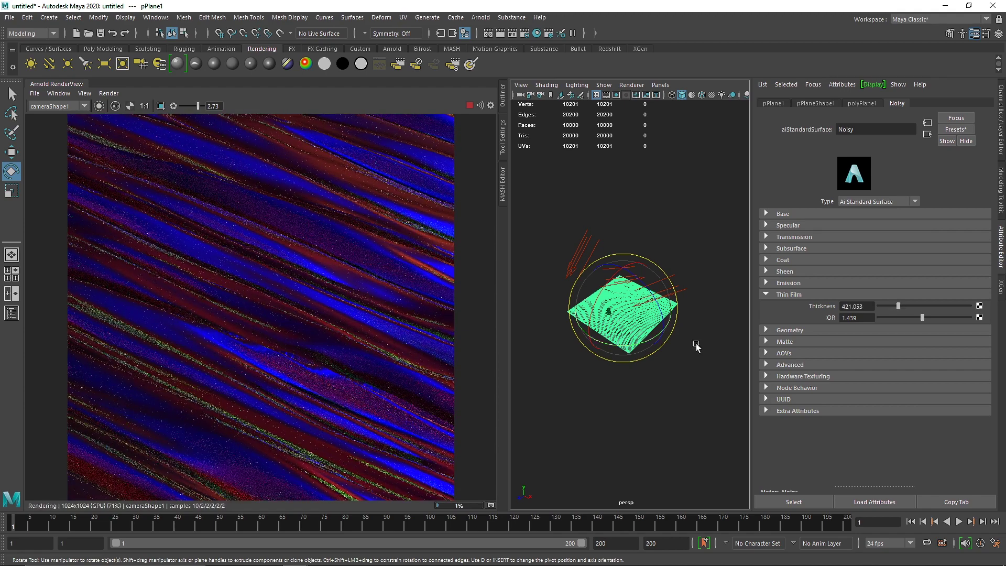
left_click_drag(921, 318, 918, 318)
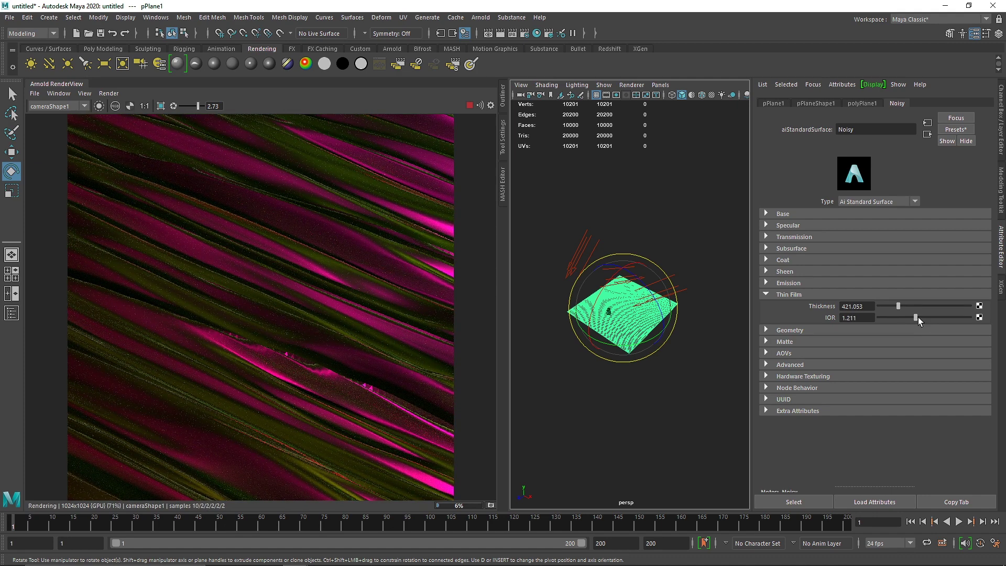
- Raise the plane's Arnold subdivision Iterations to 4 while rendering a crop region around the jagged fold, and turn the crop off
scroll(647, 361, "up", 6)
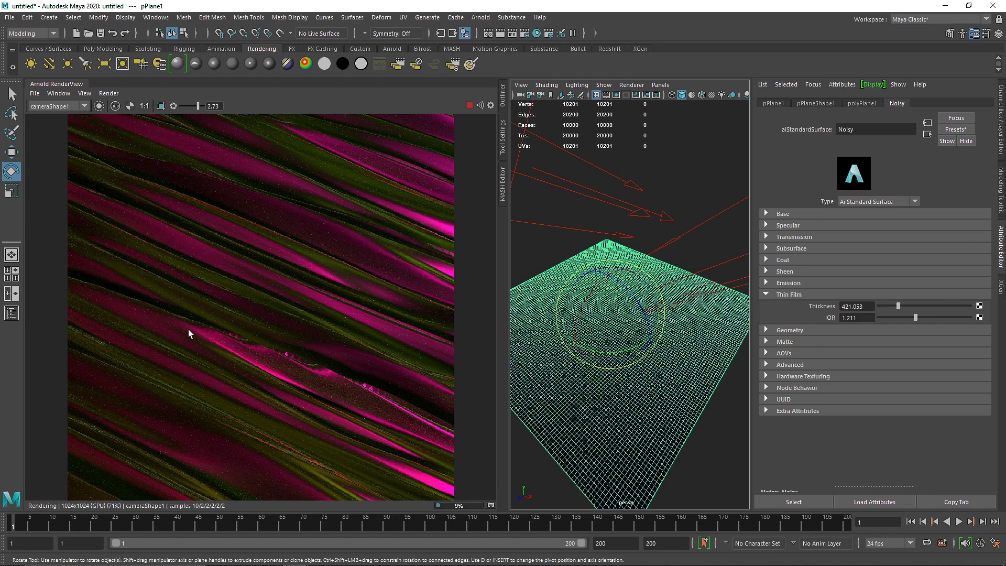
left_click_drag(175, 315, 386, 421)
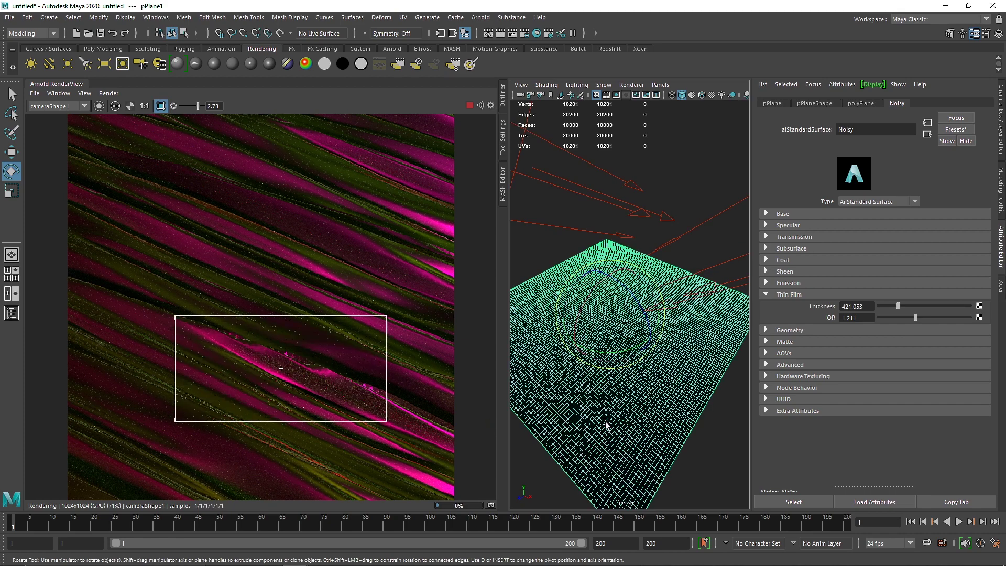
left_click(815, 104)
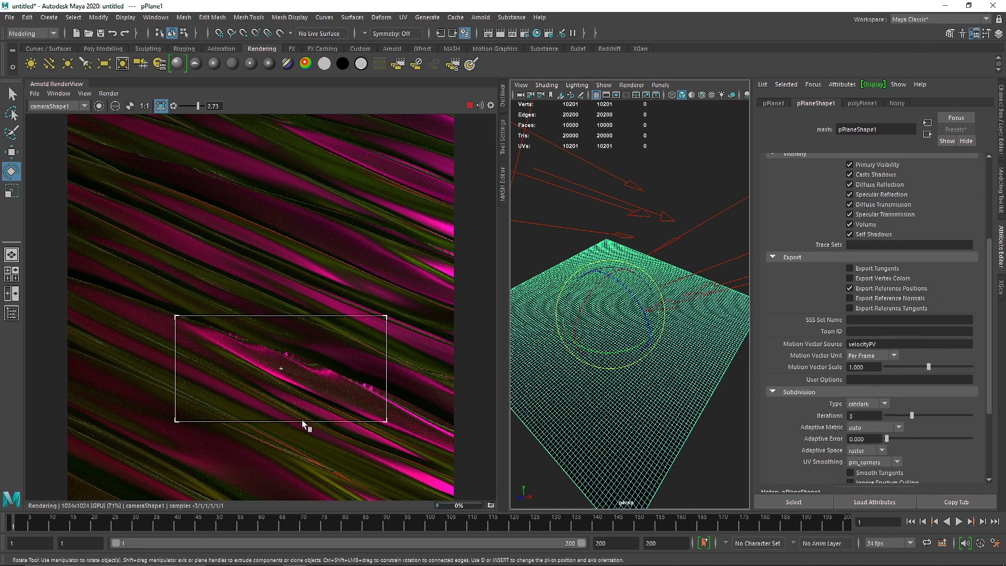
scroll(304, 386, "up", 2)
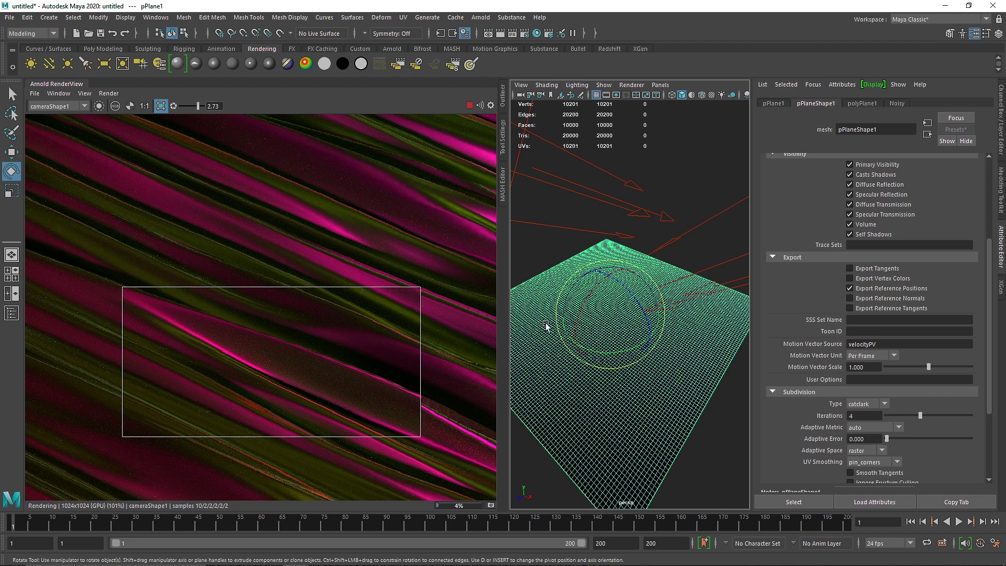
left_click(160, 105)
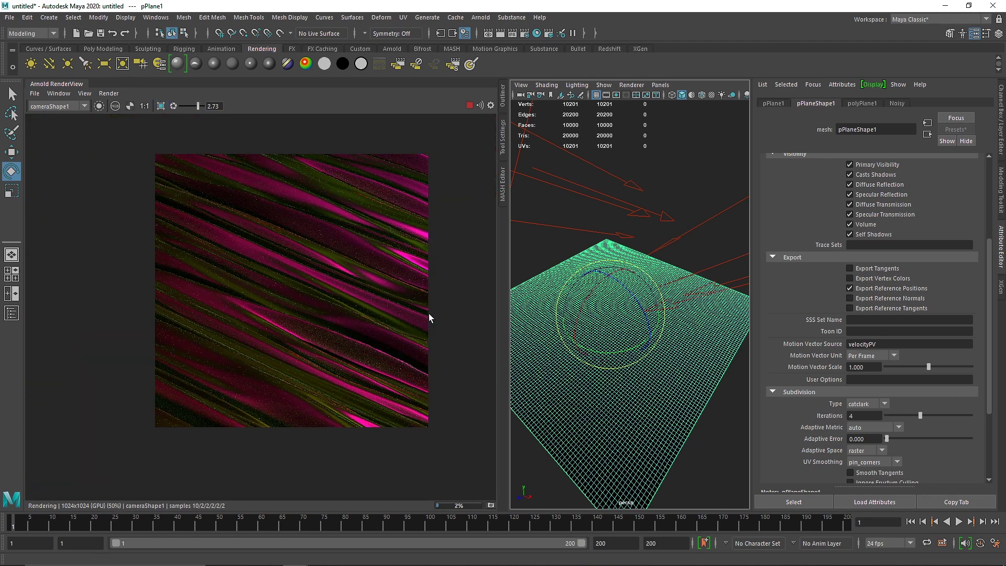